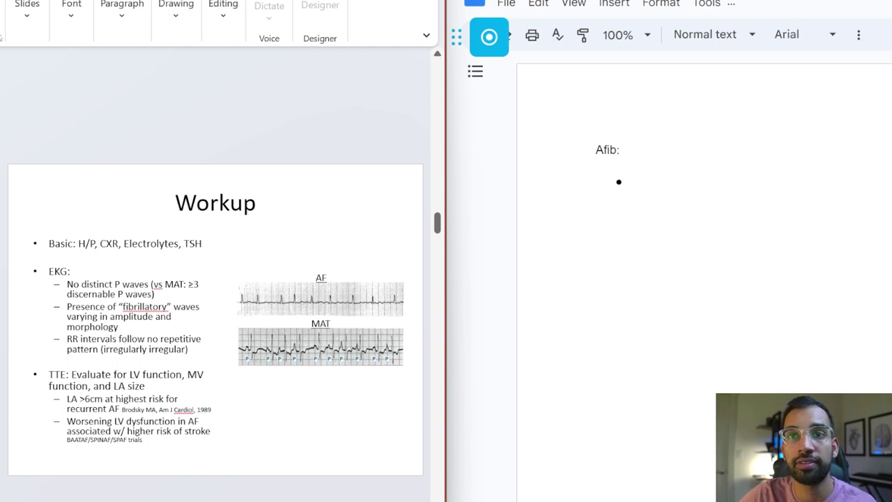
Skim the Atrial Fibrillation slides from the beginning through the Prediction of Systemic Embolization slide to see the main topics.
key("Home")
key("Page_Down")
key("Page_Down")
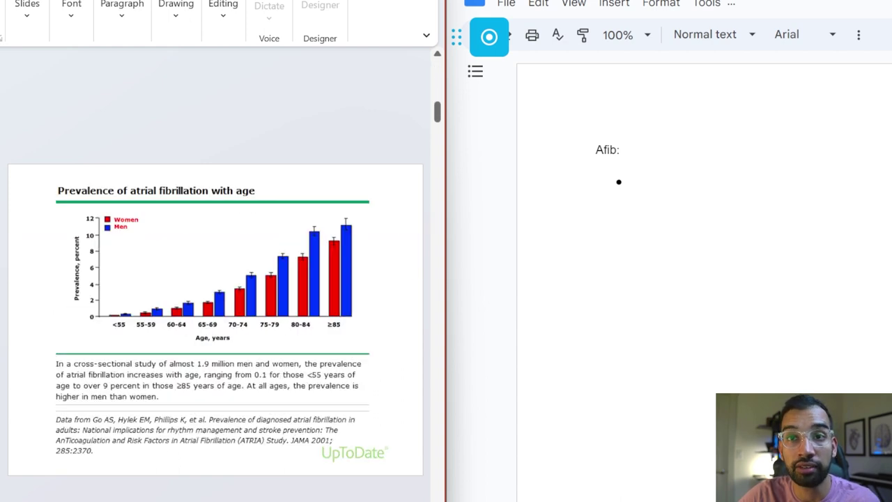
key("Page_Down")
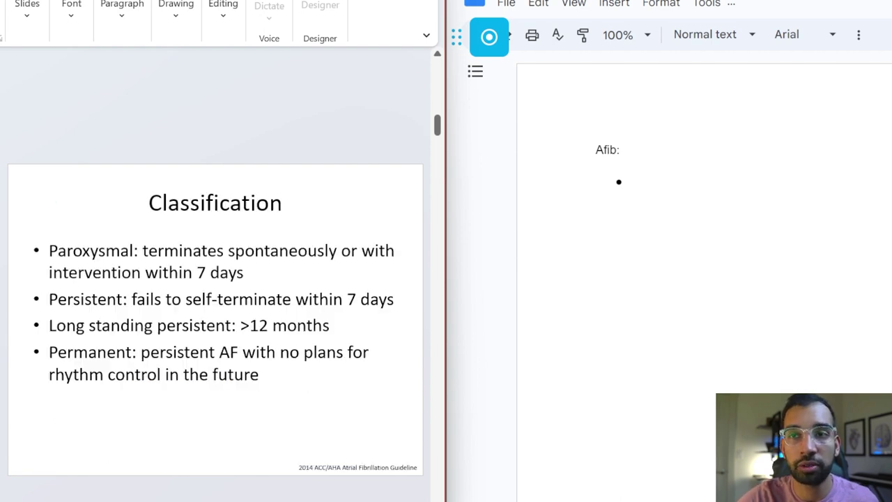
key("Page_Down")
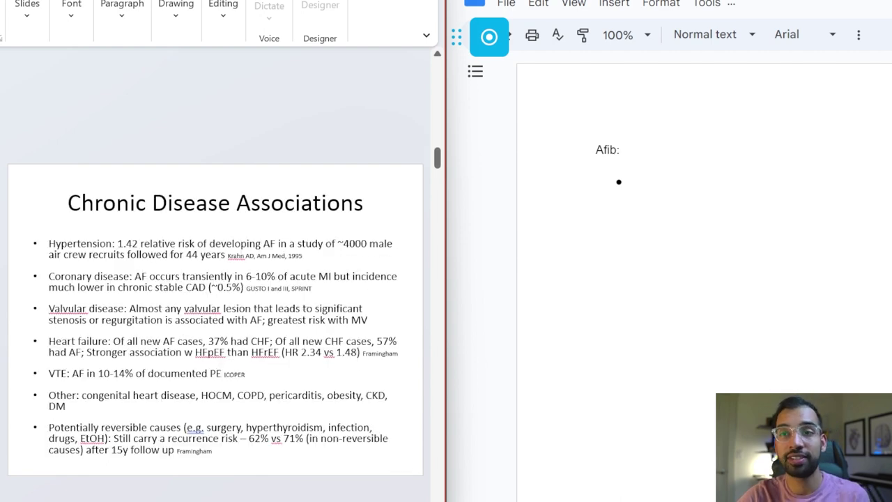
key("Page_Down")
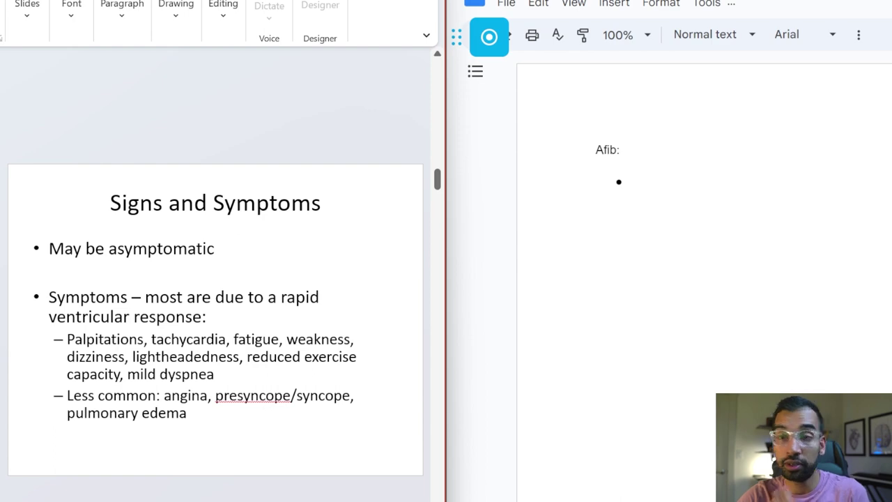
key("Page_Down")
key("Page_Down")
key("Page_Down")
key("Page_Down")
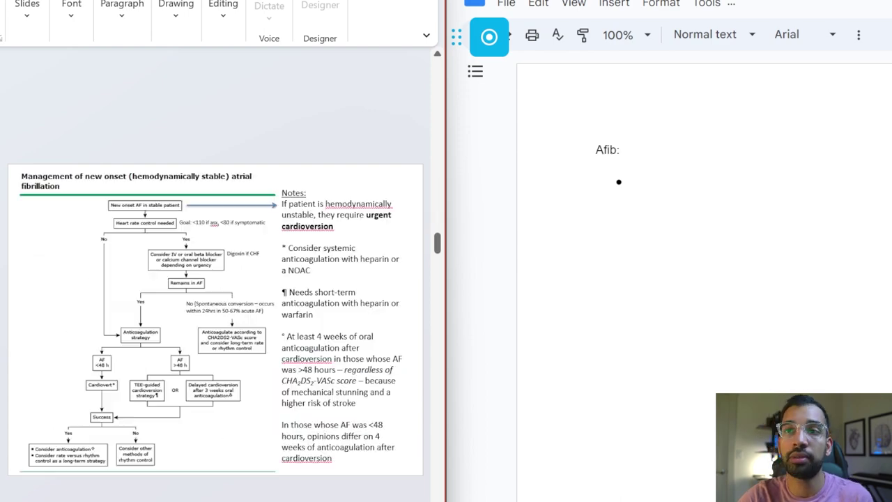
key("Page_Down")
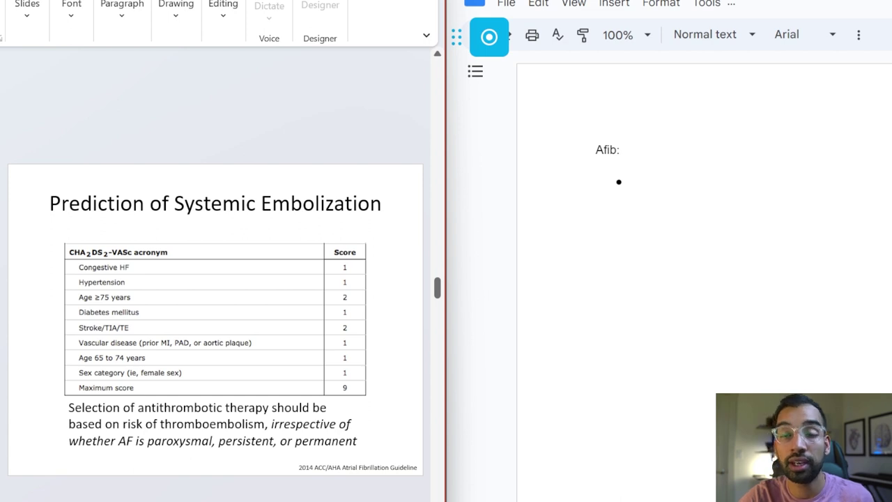
Return to the title slide and review the background, prevalence, disease associations, symptoms, Why do we Care and Workup slides for outline categories.
key("Home")
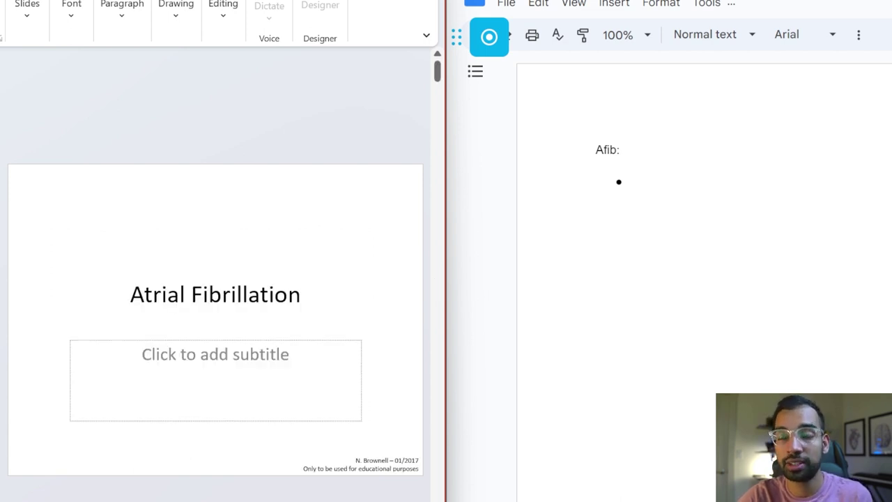
key("Page_Down")
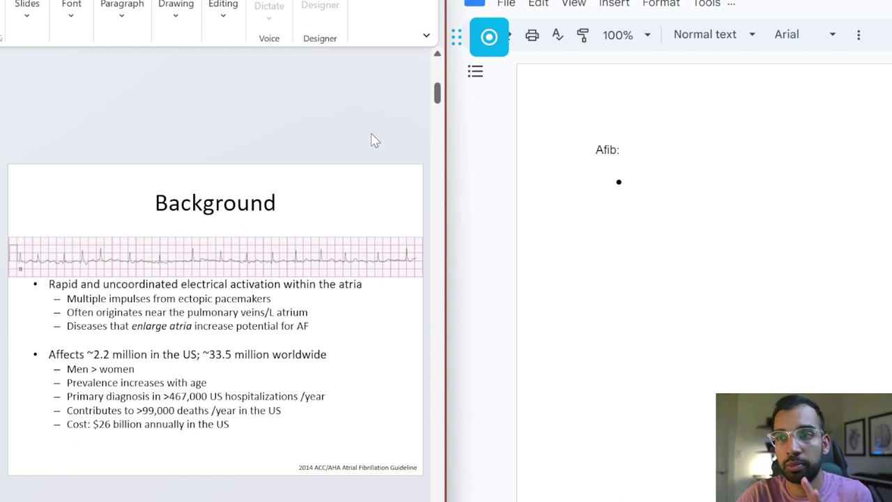
scroll(374, 139, "down", 2)
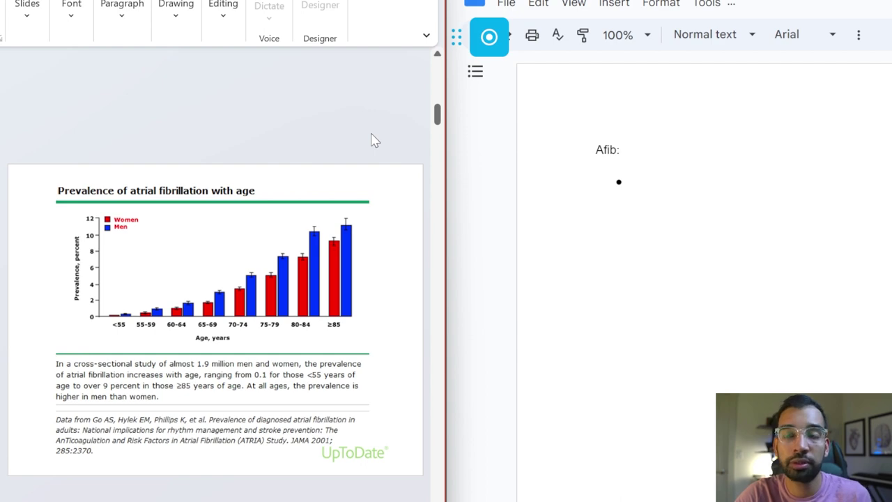
scroll(374, 139, "down", 3)
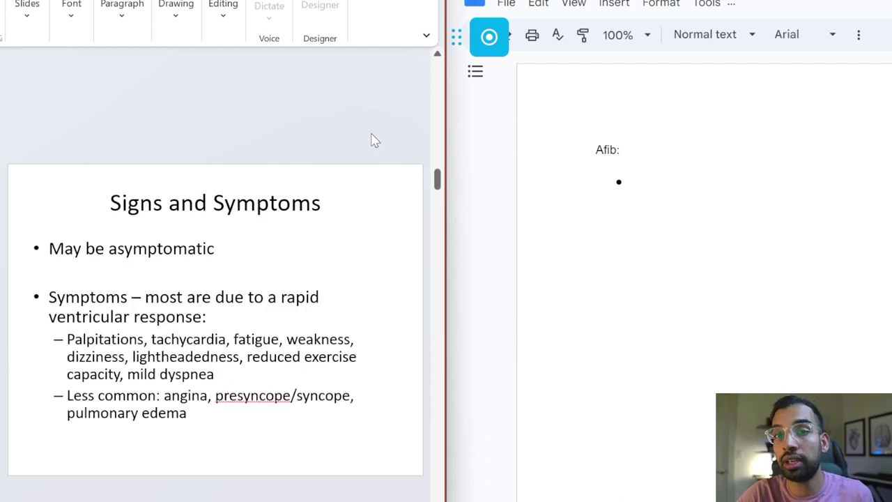
scroll(375, 140, "down", 3)
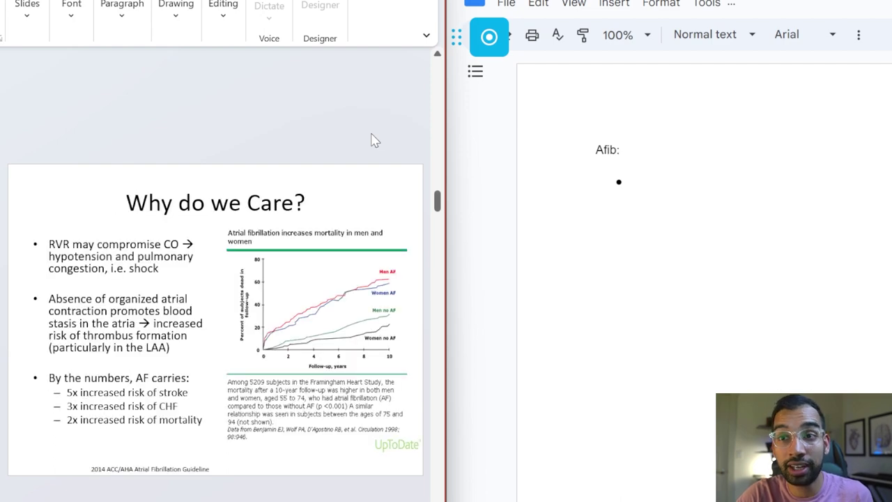
scroll(374, 139, "up", 5)
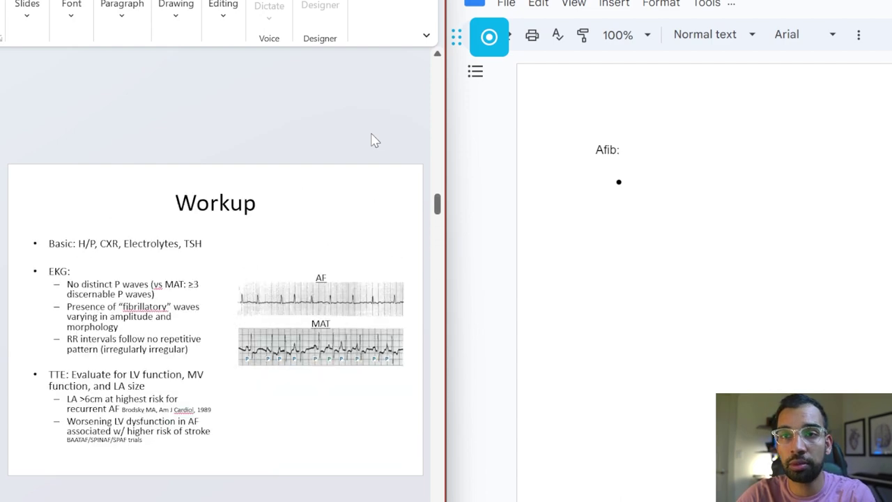
scroll(375, 139, "down", 2)
scroll(374, 140, "down", 2)
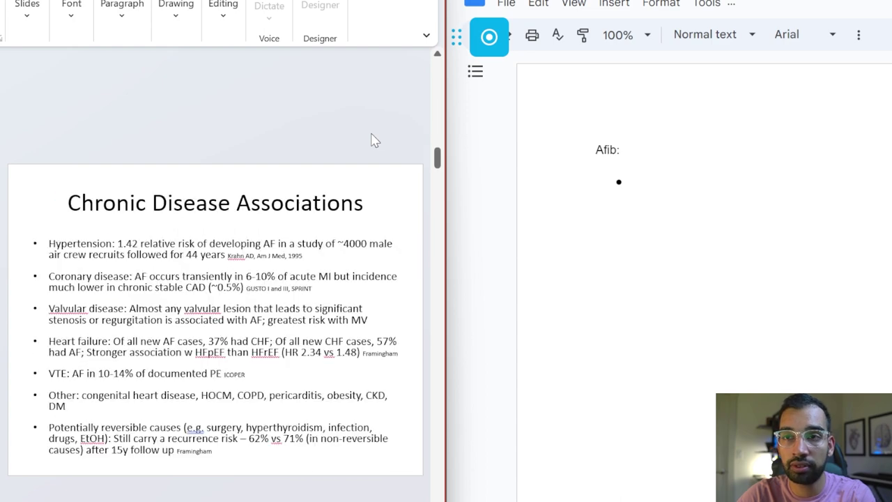
scroll(374, 139, "up", 3)
scroll(374, 139, "up", 1)
scroll(374, 139, "down", 3)
scroll(374, 139, "down", 1)
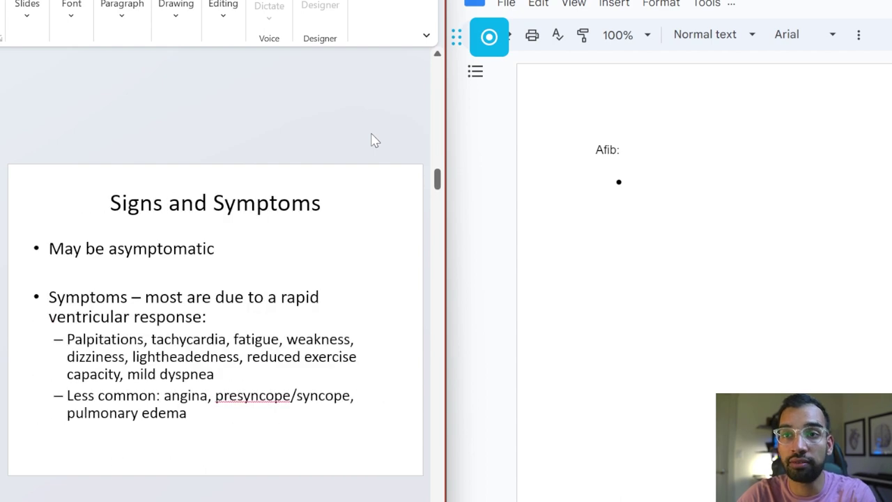
scroll(374, 140, "down", 1)
scroll(374, 139, "up", 1)
scroll(374, 139, "down", 2)
scroll(375, 140, "up", 2)
scroll(374, 140, "down", 2)
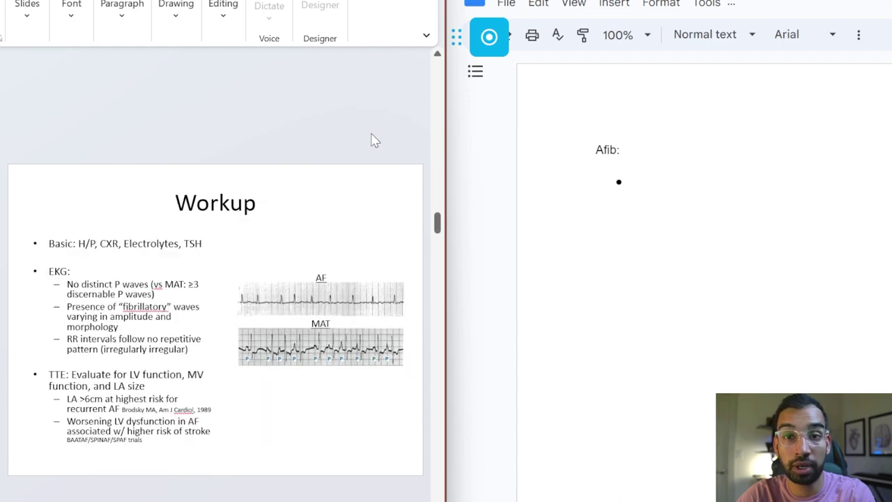
Examine the treatment slides on embolization risk, Warfarin vs NOACs, rhythm vs rate control, and valvular AF and bridging.
scroll(374, 140, "down", 2)
scroll(374, 140, "down", 1)
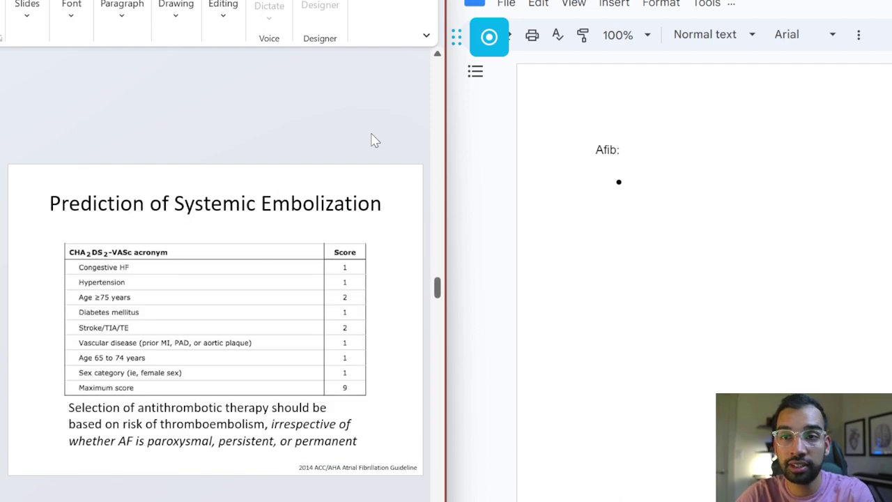
scroll(374, 139, "down", 1)
scroll(374, 139, "down", 3)
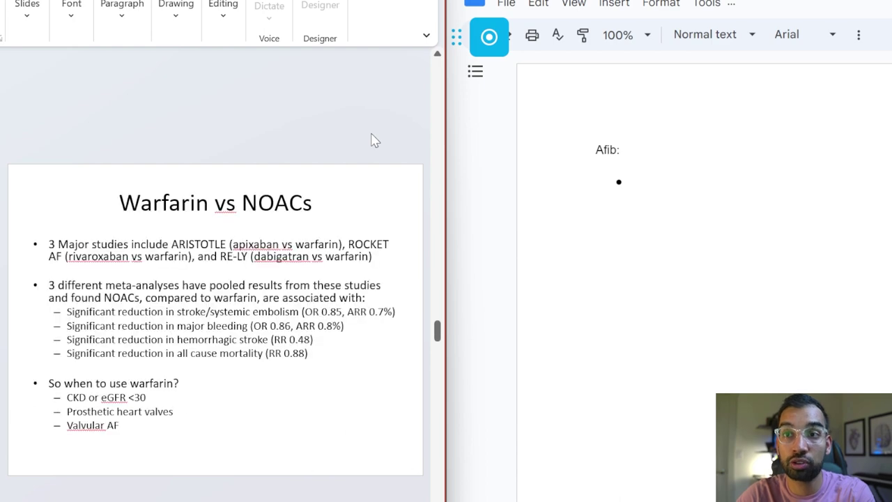
scroll(374, 140, "up", 4)
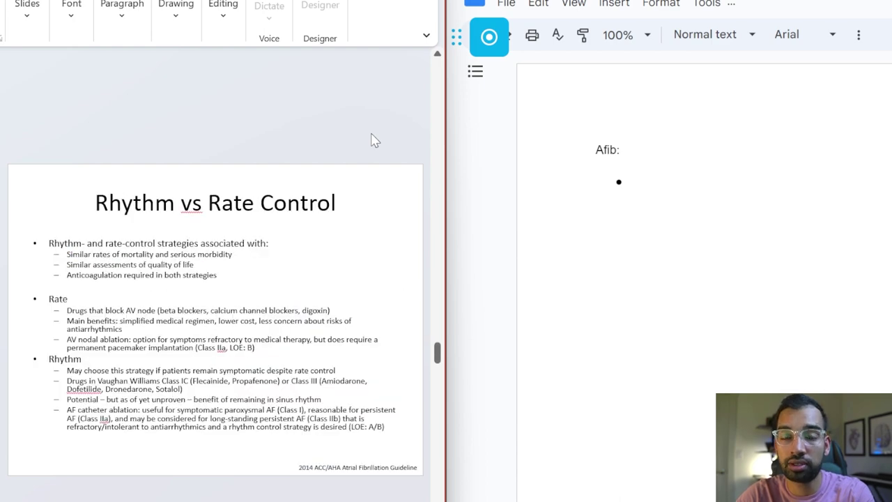
scroll(374, 139, "up", 1)
scroll(374, 139, "down", 2)
scroll(374, 139, "down", 2)
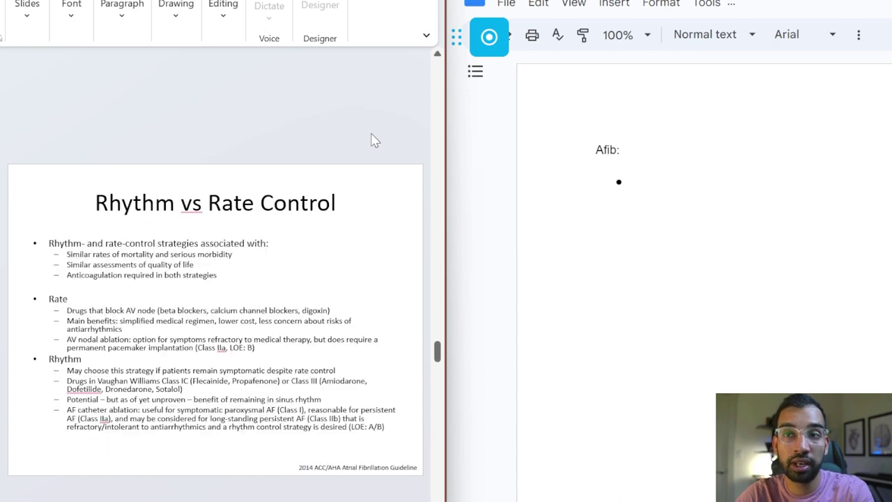
scroll(374, 140, "down", 3)
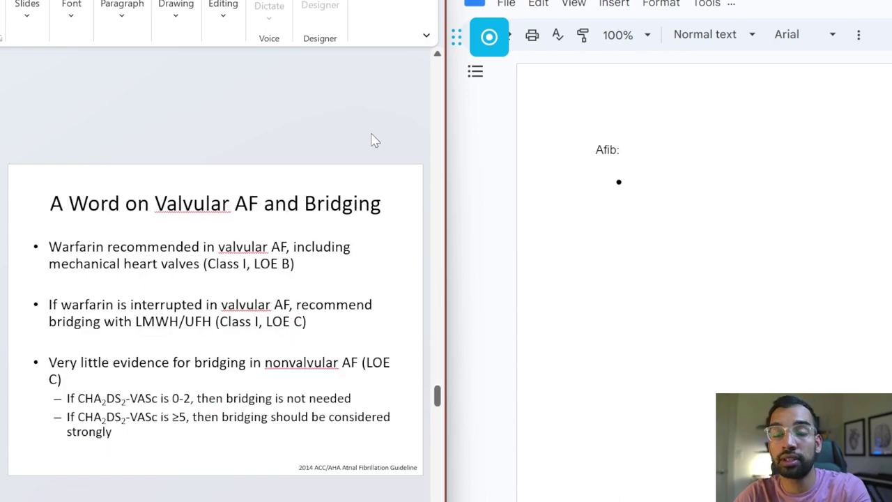
scroll(374, 139, "up", 2)
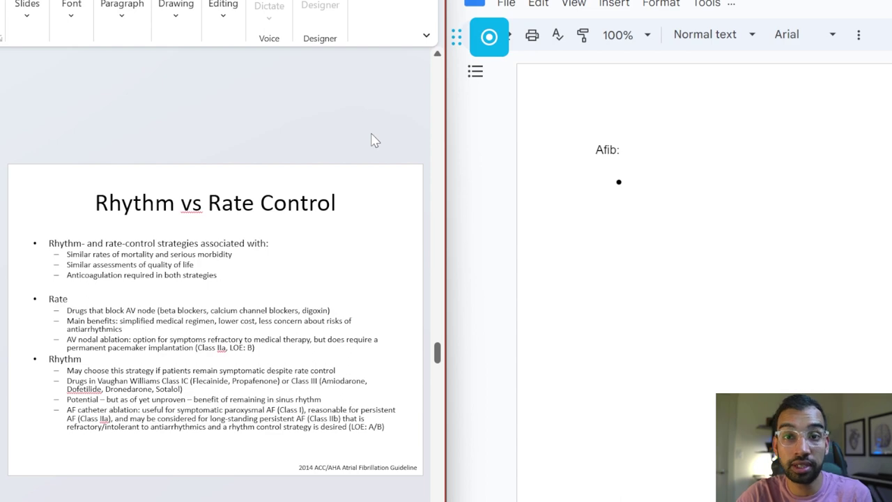
scroll(374, 140, "up", 4)
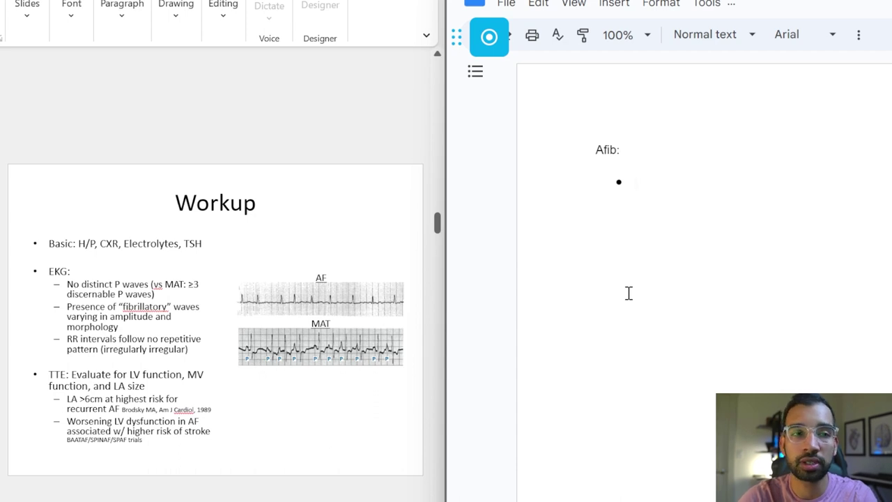
Under Afib in the Google Docs notes, list Epidemiology/Pathophysiology, Symptoms, Workup and Management as bullets, with an empty sub-bullet beneath the first.
type("Epidemiology ")
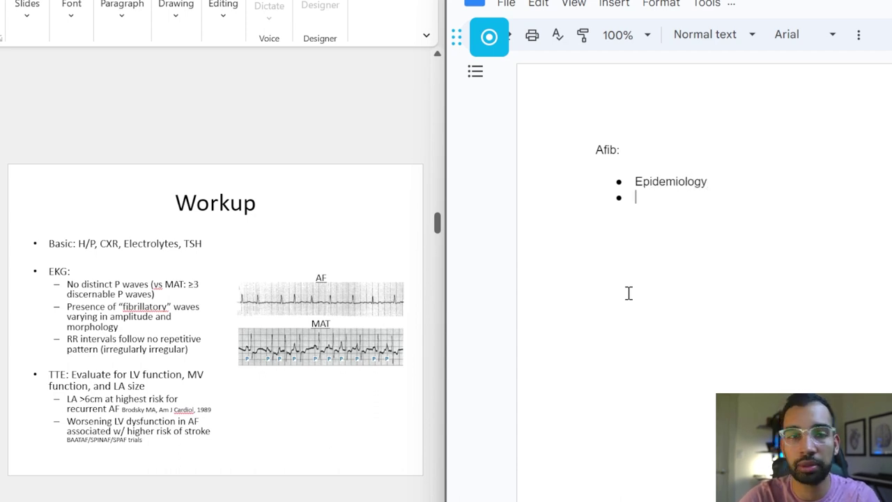
type("mptomWorkup")
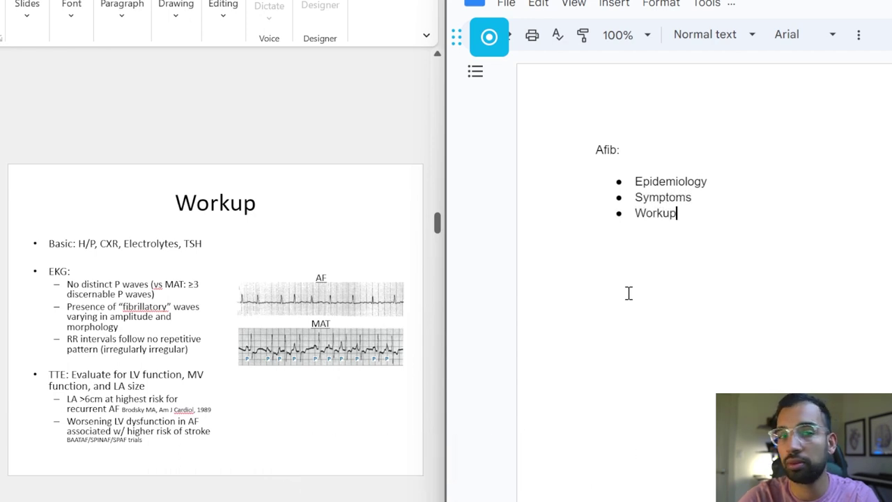
key("Return")
type("Management")
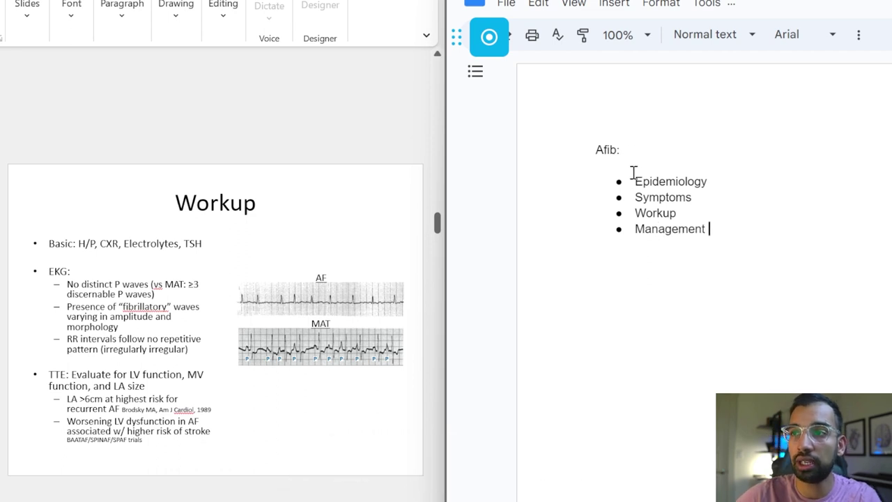
left_click_drag(634, 181, 727, 231)
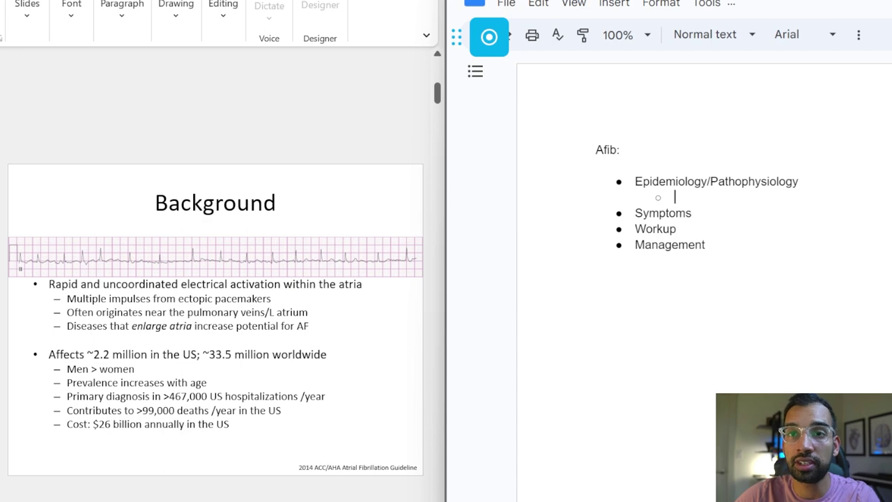
Using the Background and Classification slides as reference, add the sub-bullets "Pathophy" and "Who's affected" under Epidemiology/Pathophysiology.
key("alt+Tab")
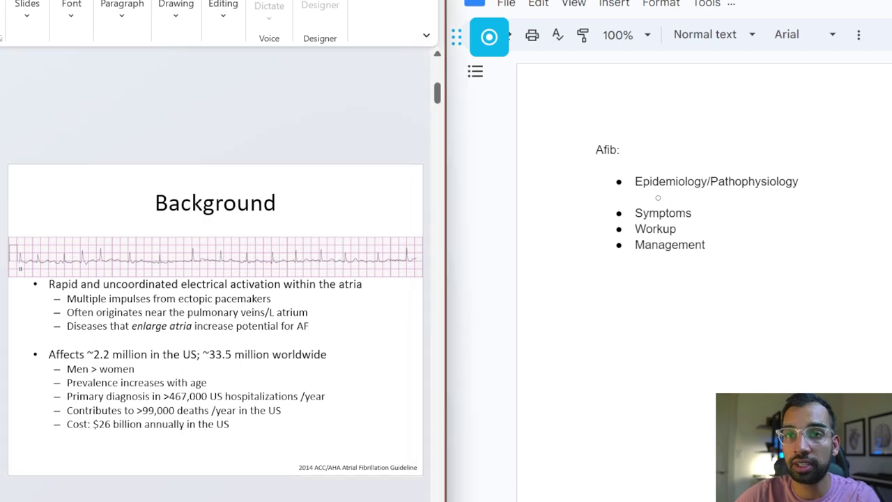
key("Down")
key("Down")
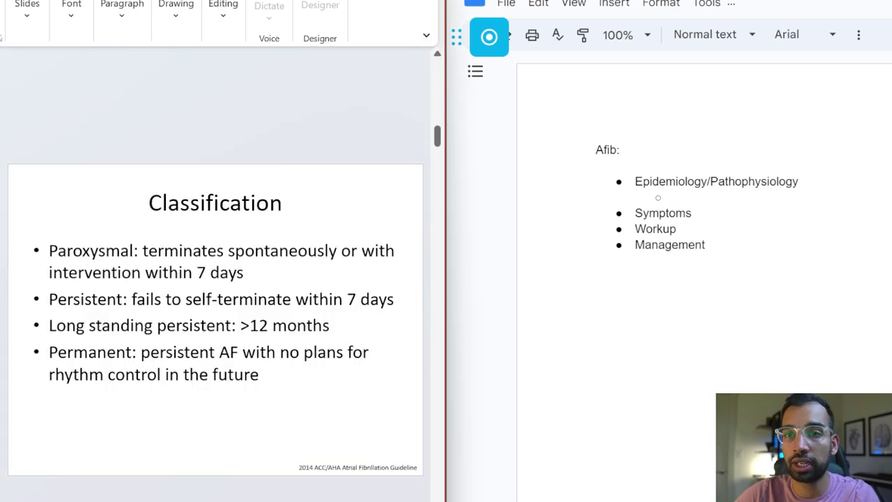
key("Up")
key("Up")
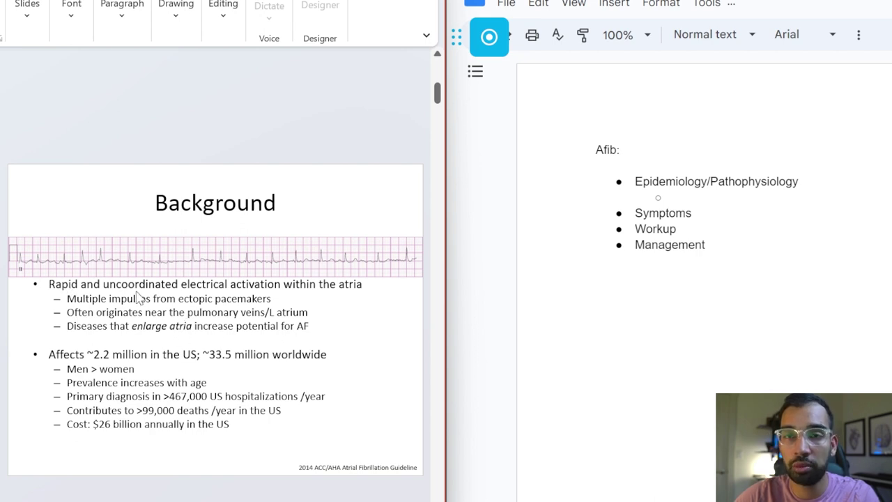
left_click(702, 198)
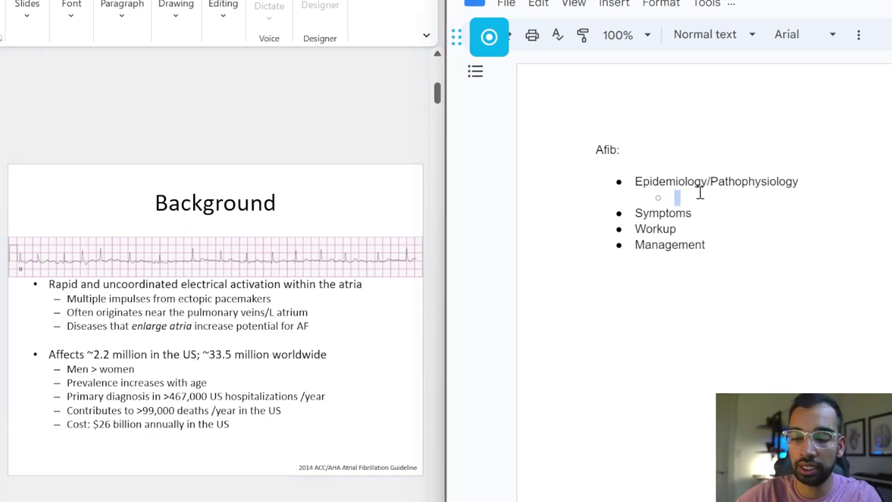
type("Pathophy")
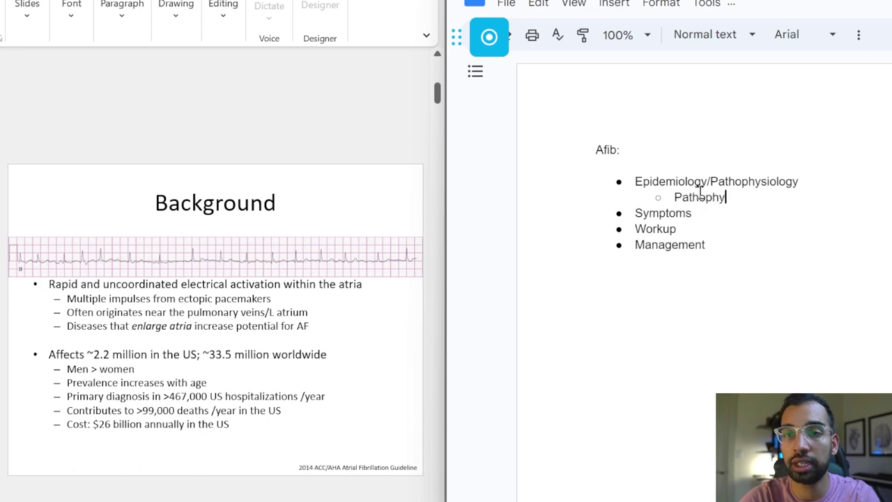
key("Return")
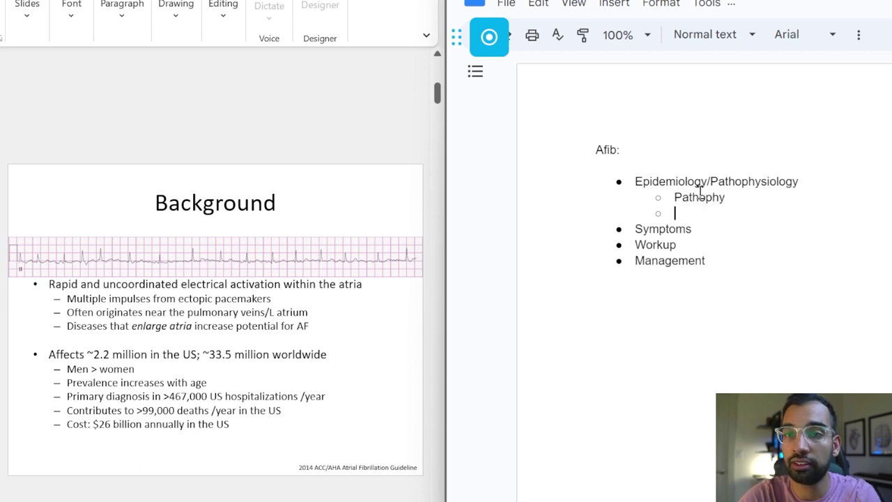
type("Who's affected")
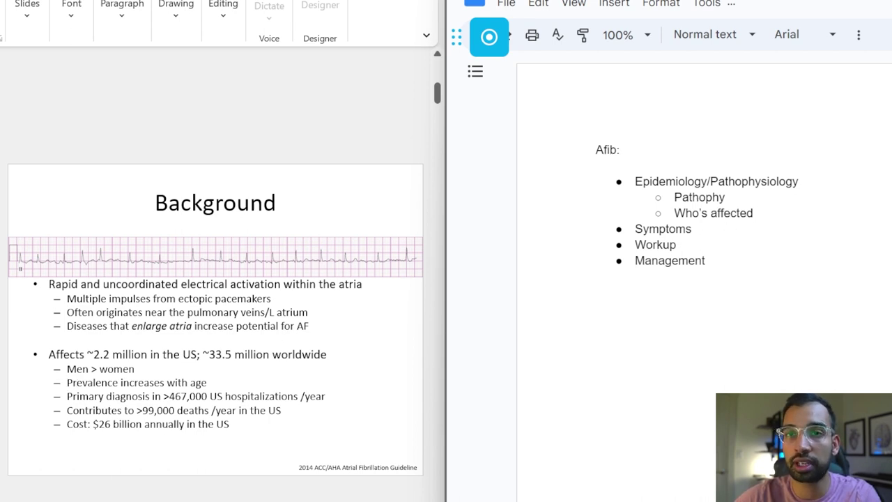
Using the Classification and Chronic Disease Associations slides as reference, add the sub-bullets "Classification" and "Related Diseases/Causes" under Epidemiology/Pathophysiology.
scroll(216, 319, "down", 1)
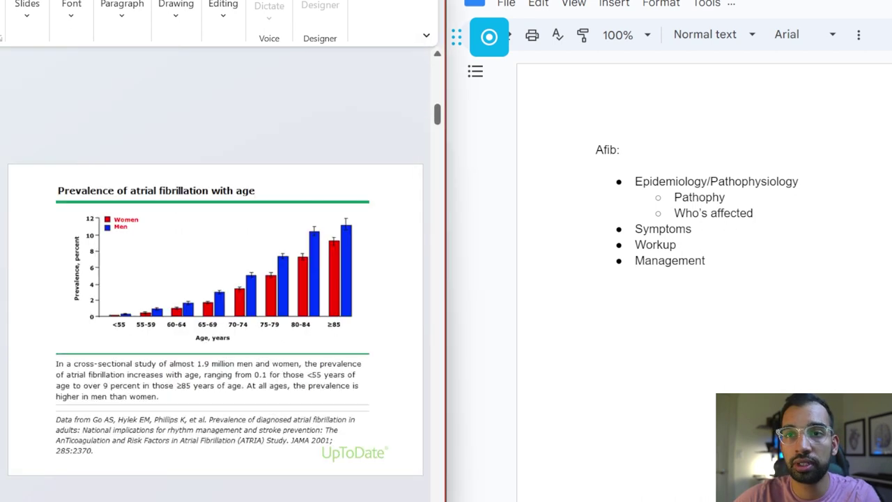
scroll(48, 232, "down", 1)
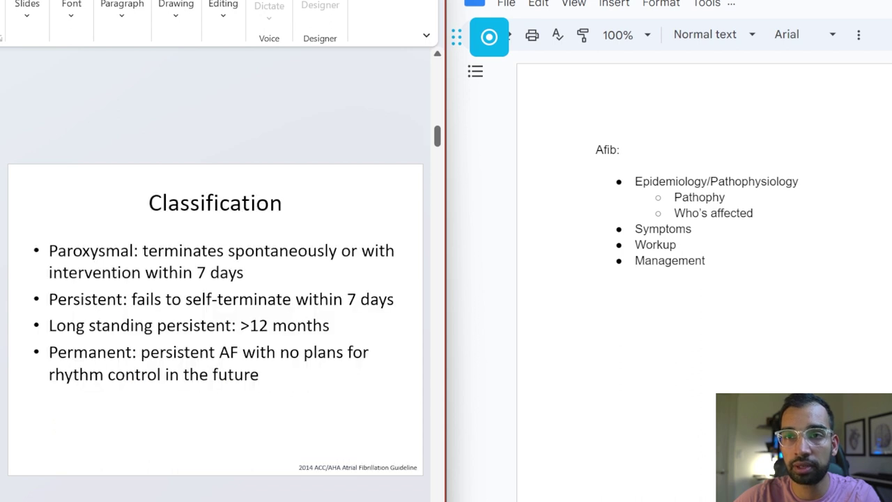
left_click(771, 211)
key("Return")
type("Cal")
key("BackSpace")
type("lassiification")
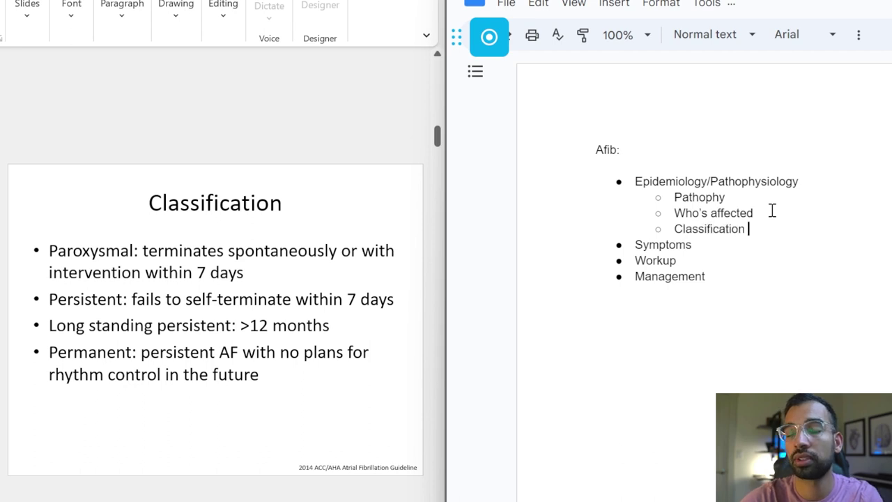
key("Return")
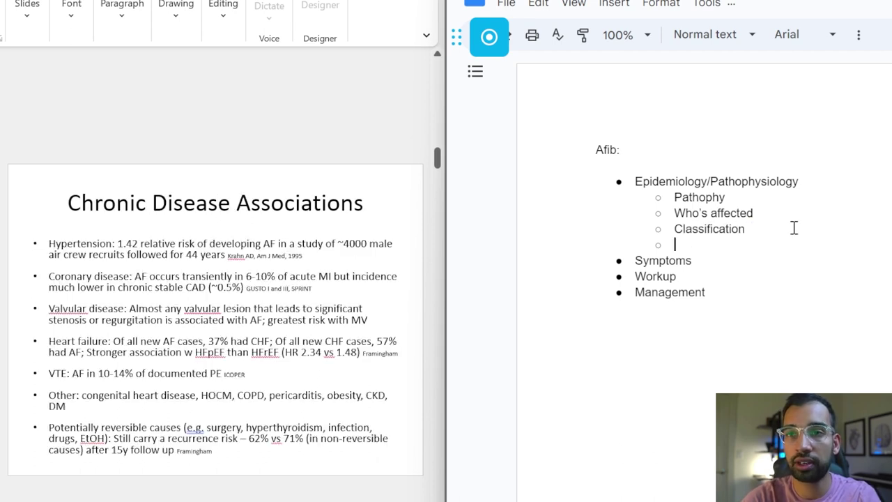
type("Related Diseases/Causes")
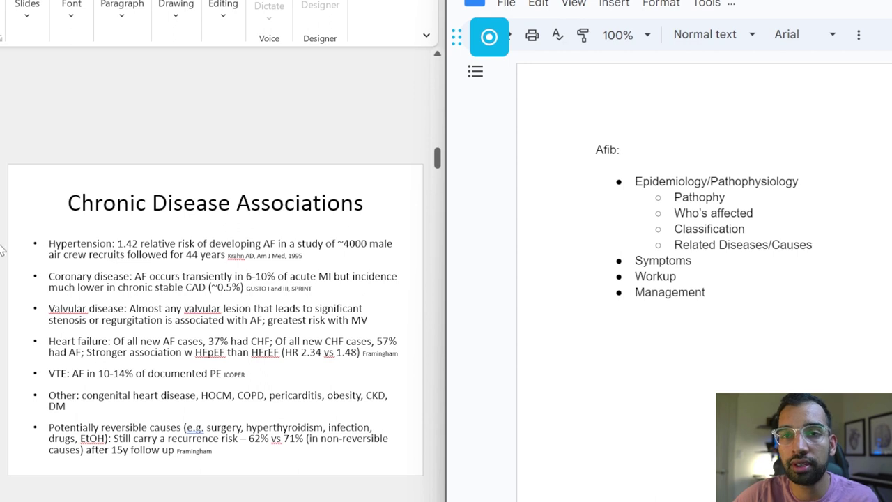
left_click(634, 181)
left_click(812, 179, "shift")
left_click(697, 275)
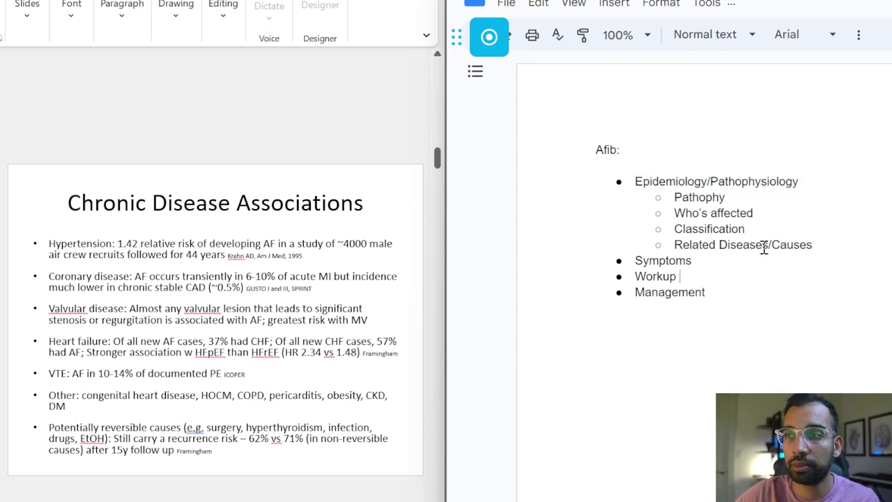
left_click_drag(812, 246, 674, 203)
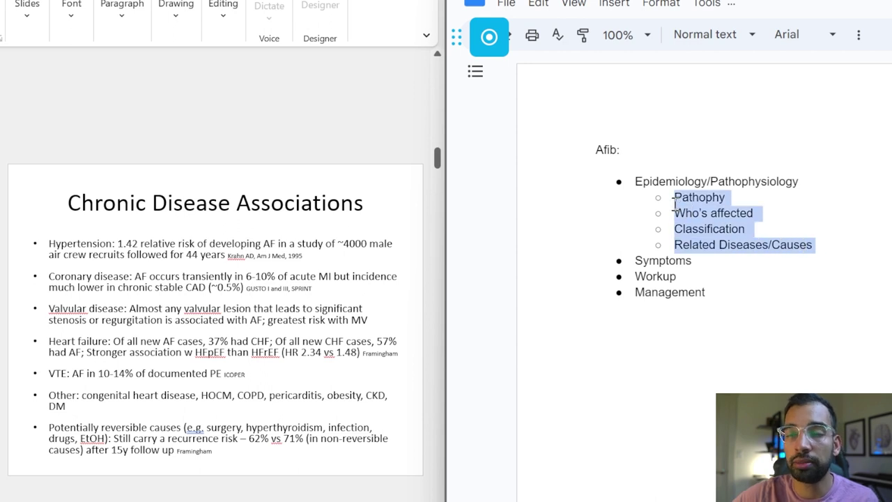
left_click(774, 244)
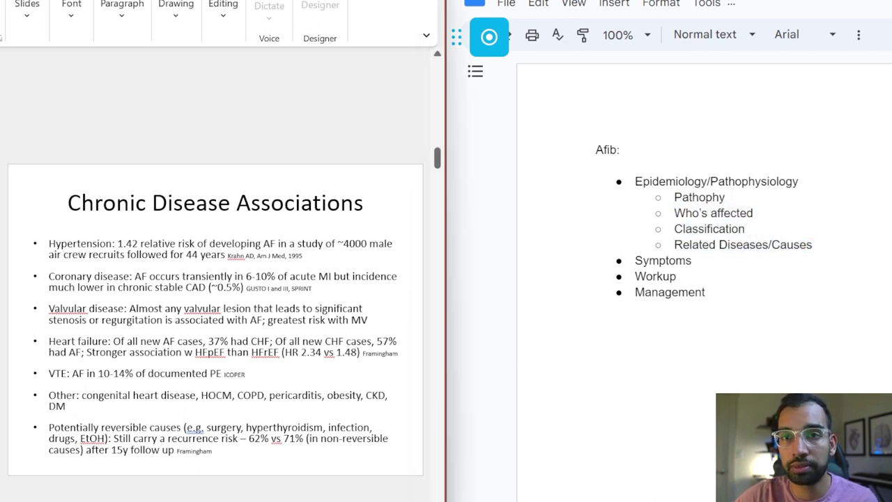
Using the Signs and Symptoms slide as reference, add the sub-bullet "Classic Presentation" under Symptoms, followed by an empty sub-bullet.
scroll(32, 261, "down", 1)
key("Down")
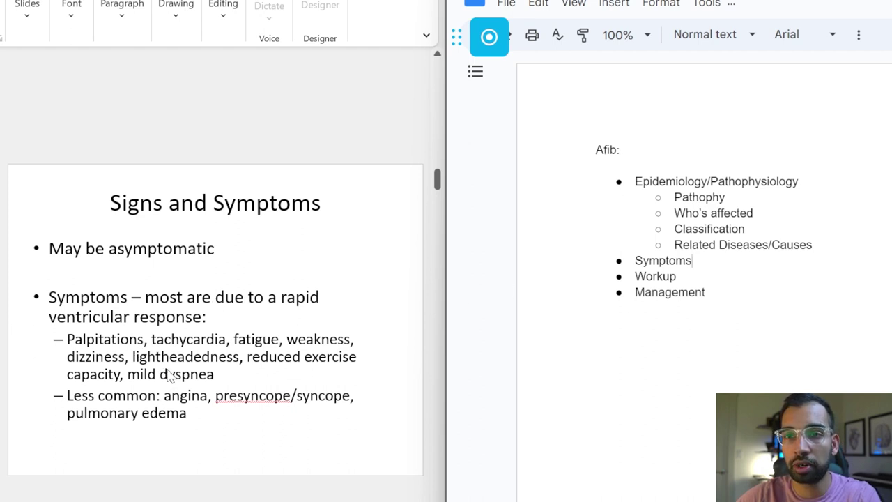
key("Return")
key("Tab")
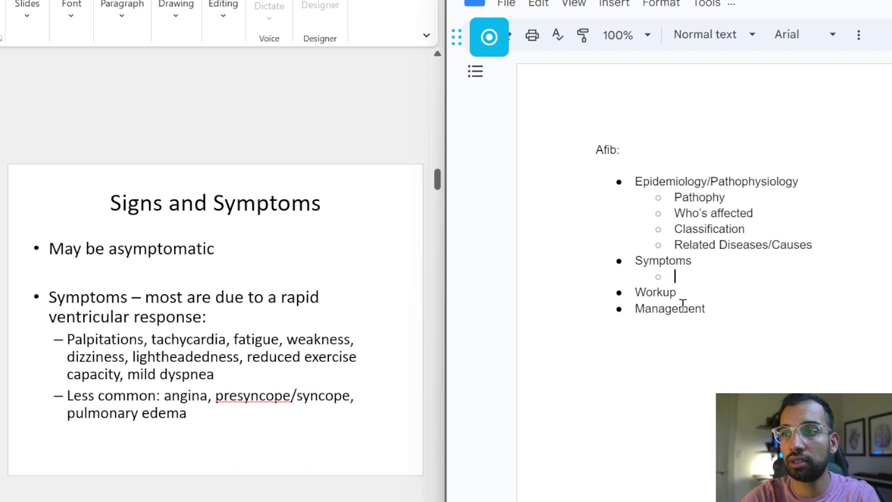
type("Classica P")
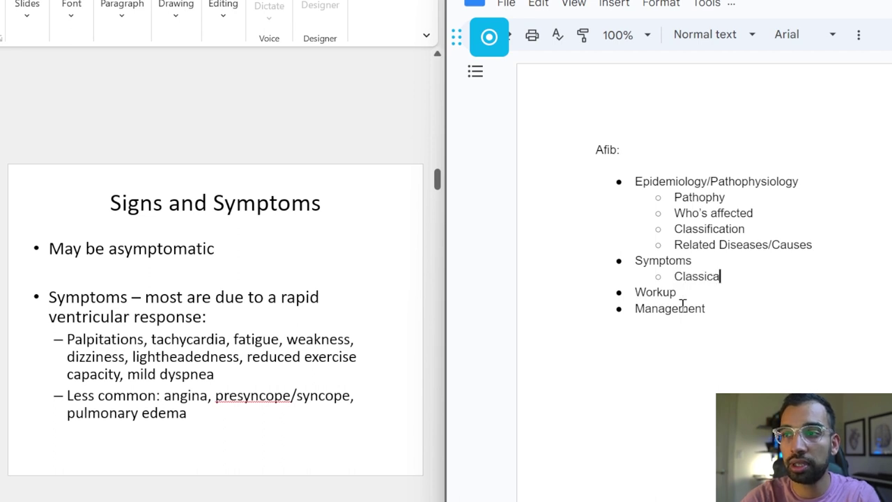
key("BackSpace")
key("BackSpace")
key("BackSpace")
type("Presentation")
key("Return")
Using the Why do we Care slide as reference, fill the empty sub-bullet under Symptoms with "Pathophy".
left_click(269, 473)
scroll(269, 473, "down", 1)
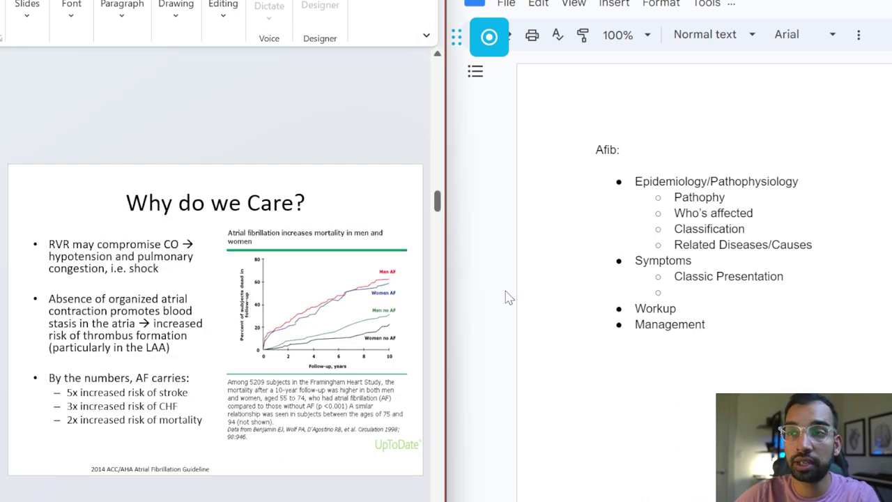
left_click(713, 292)
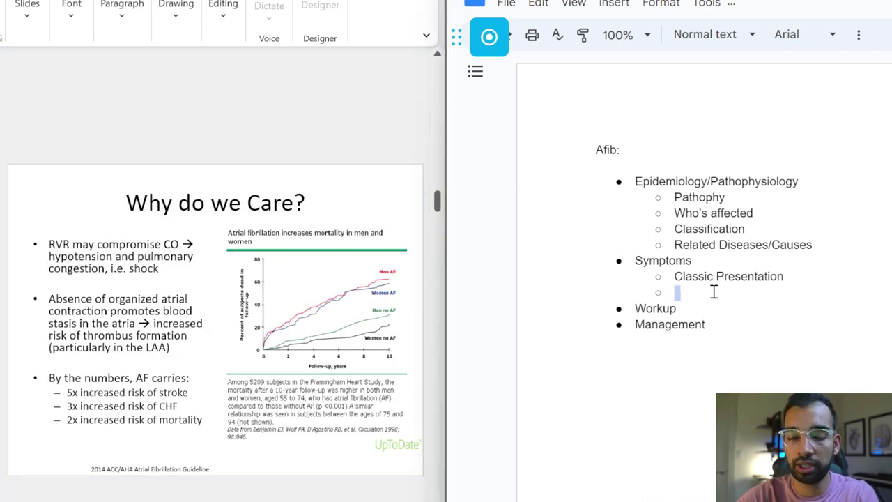
type("Pathophy ")
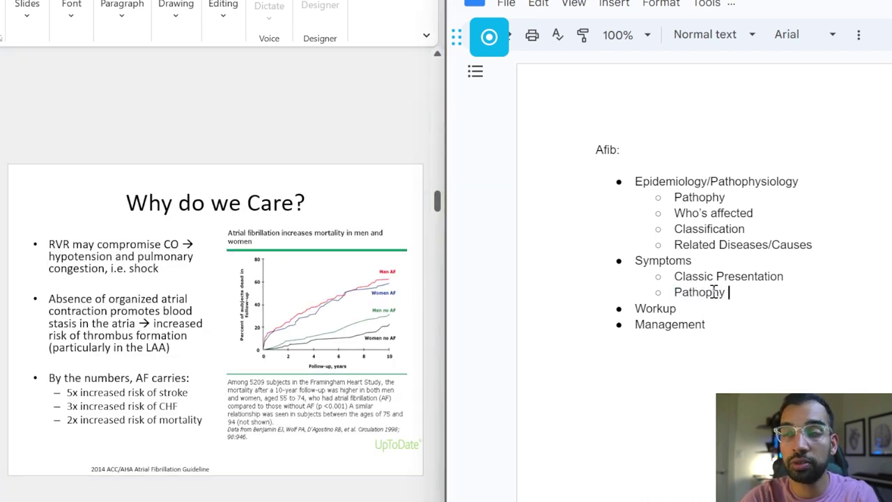
type("who")
key("BackSpace")
key("BackSpace")
key("BackSpace")
key("BackSpace")
Nest the bullets "Who's affected" and "Risks downstream" beneath Pathophy in the Symptoms section.
key("Return")
key("Tab")
type("Who")
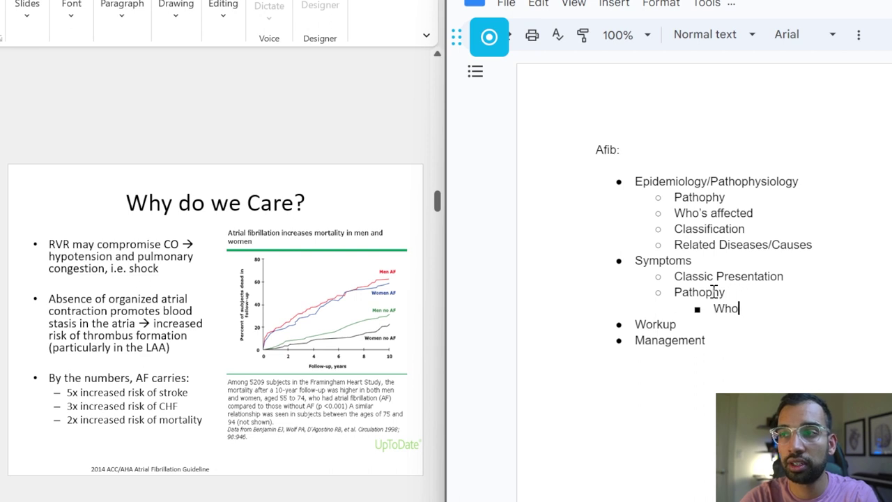
type("'s affected")
key("Return")
type("Risk")
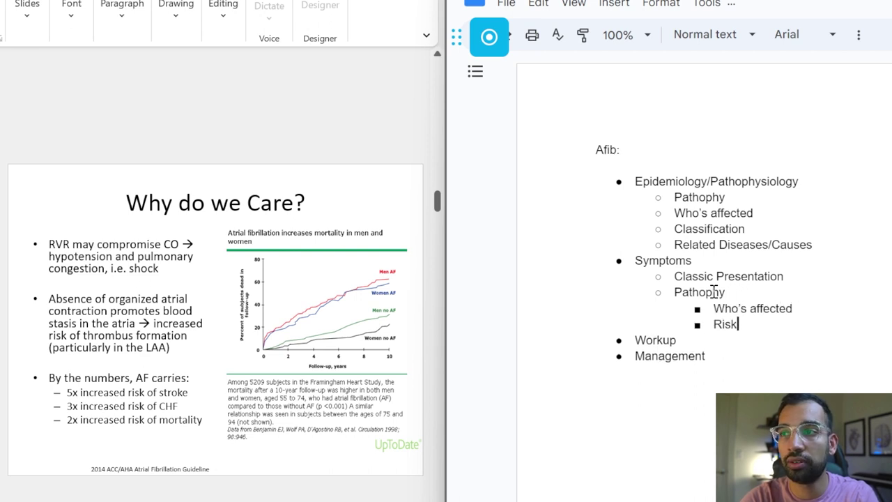
type("s downstream")
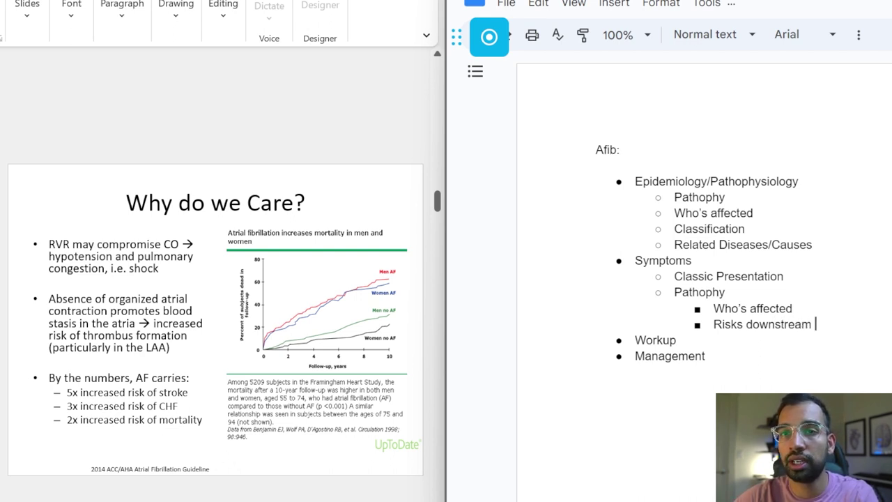
Using the Workup slide as reference, add the sub-bullets "Basic", "EKG" and "Echo" under Workup.
key("Page_Down")
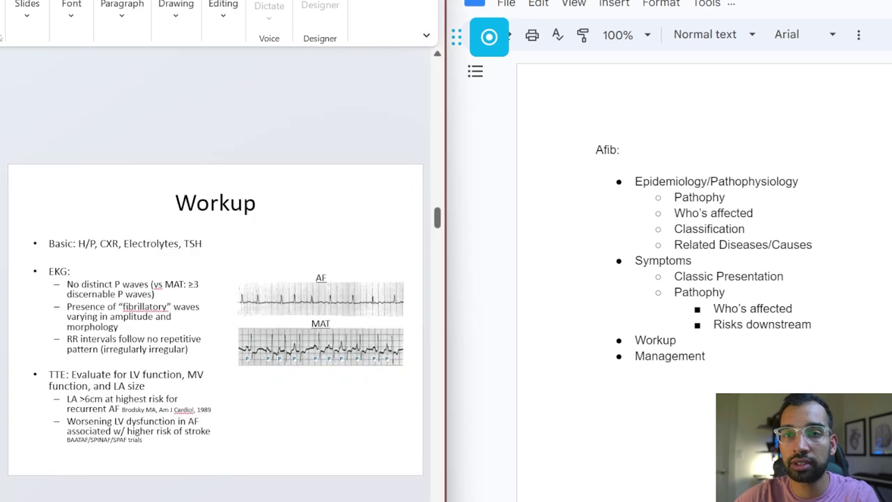
left_click(704, 344)
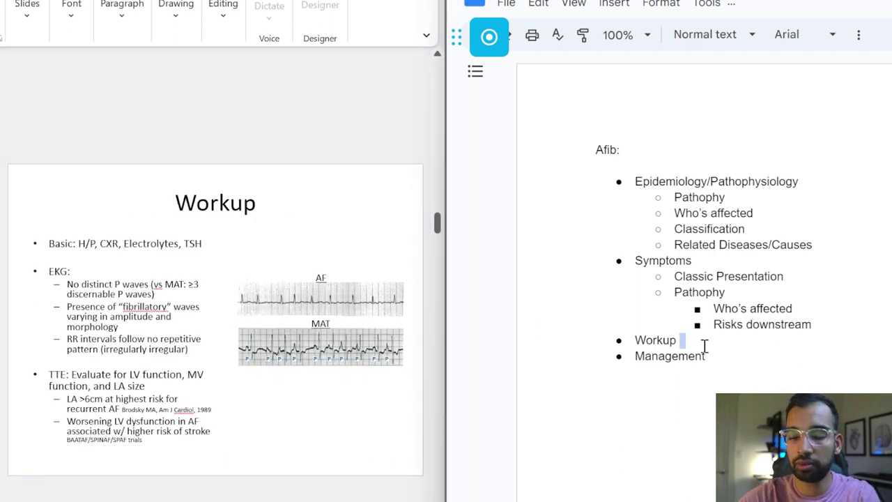
key("Return")
key("Tab")
type("Basic")
key("Return")
type("EKG")
key("Return")
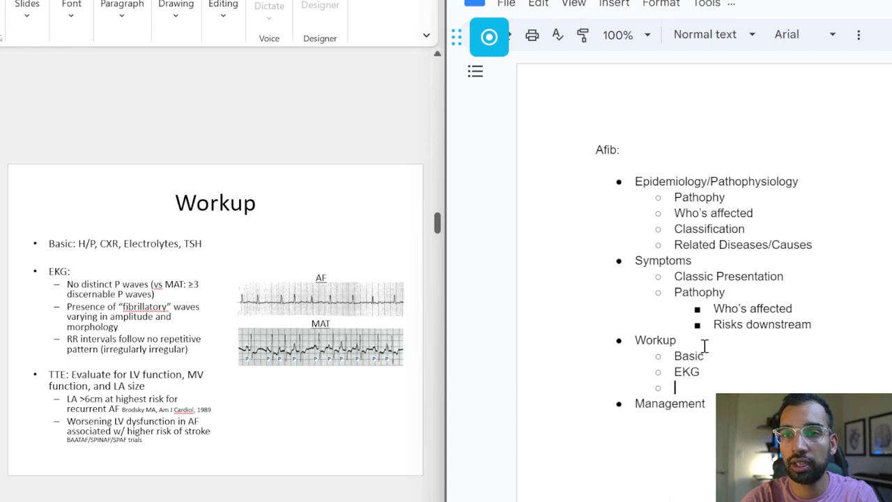
type("Echo")
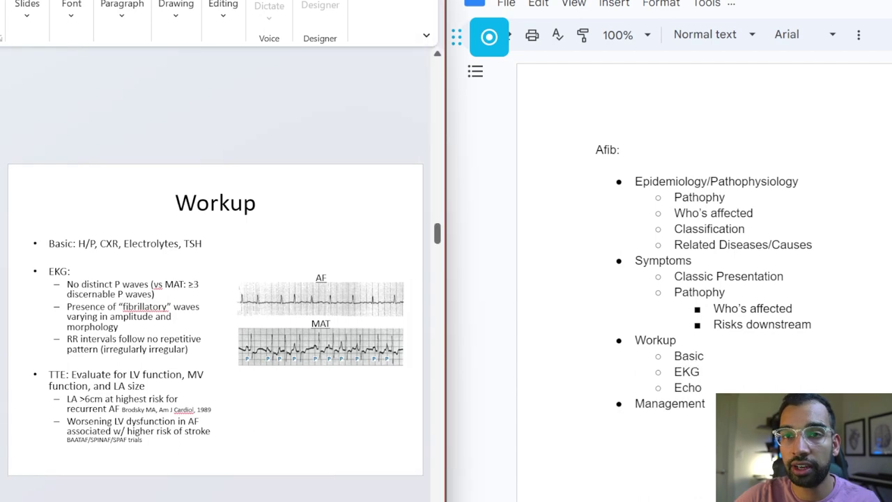
Using the Long-term Treatment slide as reference, add prevention and treatment sub-bullets under Management, with two nested bullets beneath the treatment one.
scroll(185, 275, "down", 1)
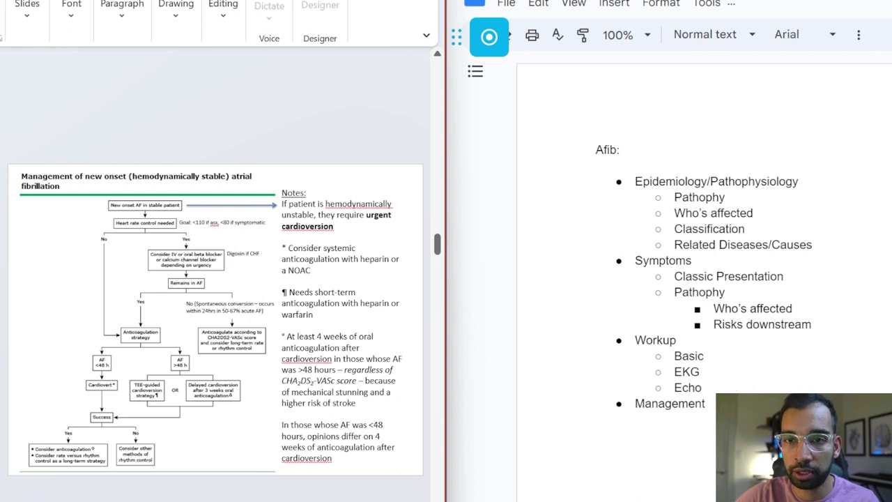
scroll(216, 319, "down", 1)
left_click(630, 379)
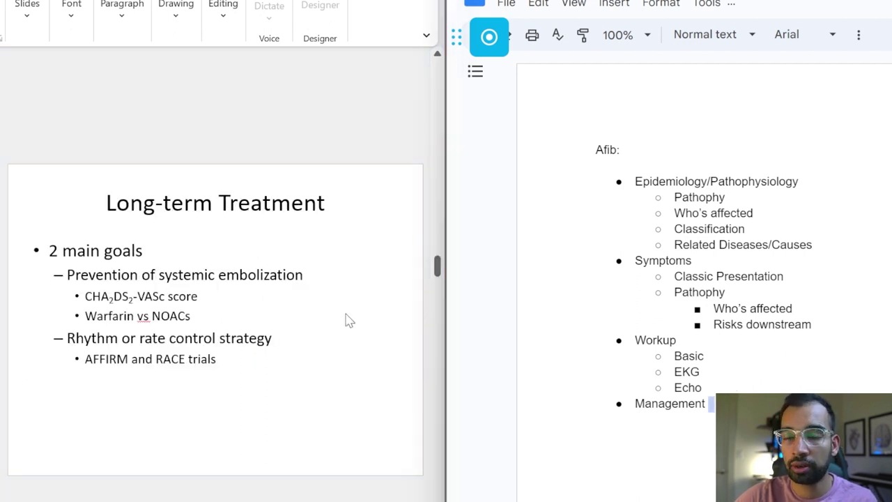
key("Return")
key("Tab")
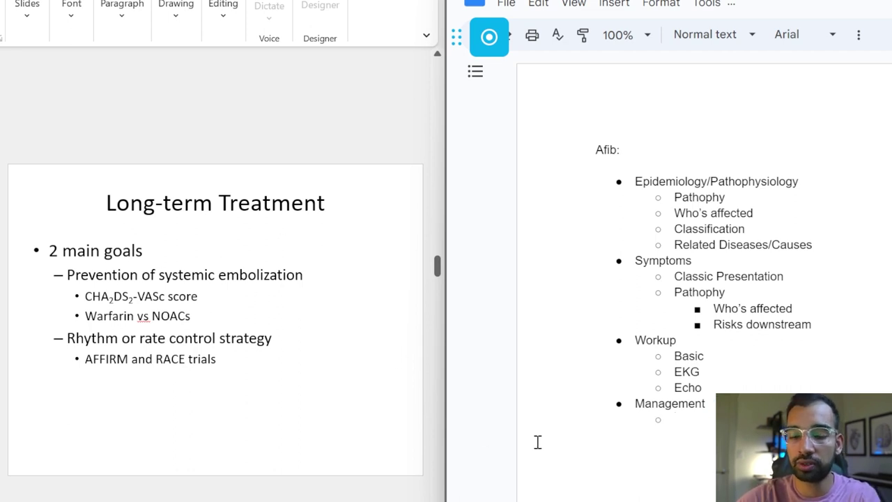
type("Prevent ")
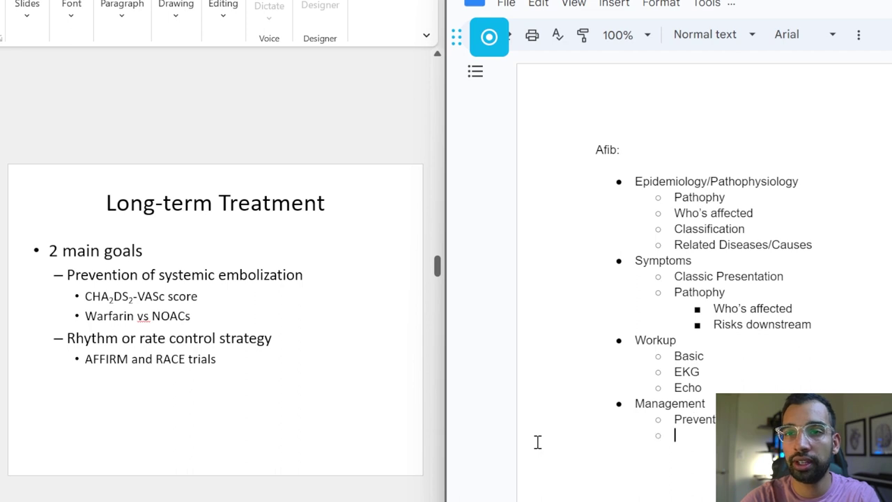
type("Treatme")
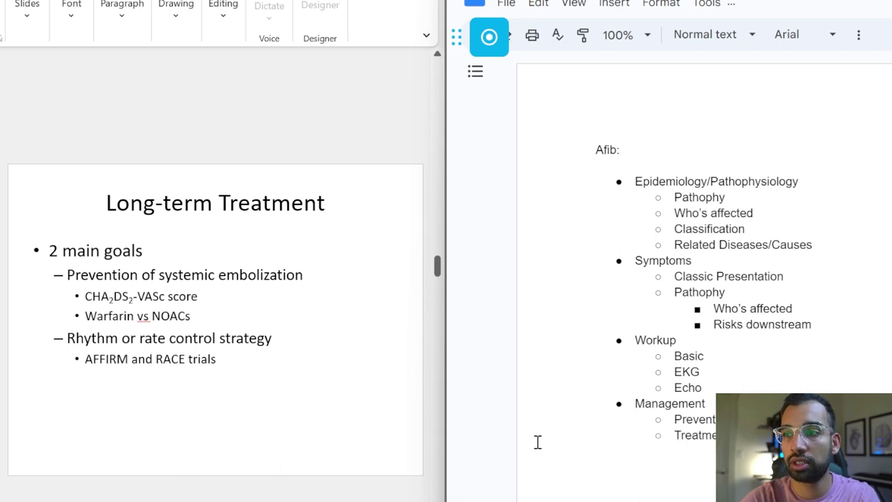
key("Tab")
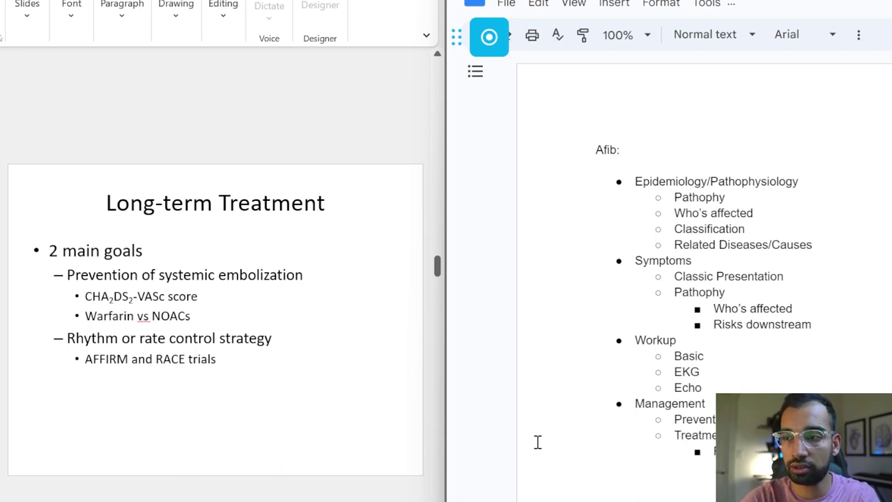
key("Return")
Check the Rhythm vs Rate Control and Long-term Treatment slides and add two nested bullets beneath the prevention sub-bullet under Management.
scroll(423, 448, "down", 1)
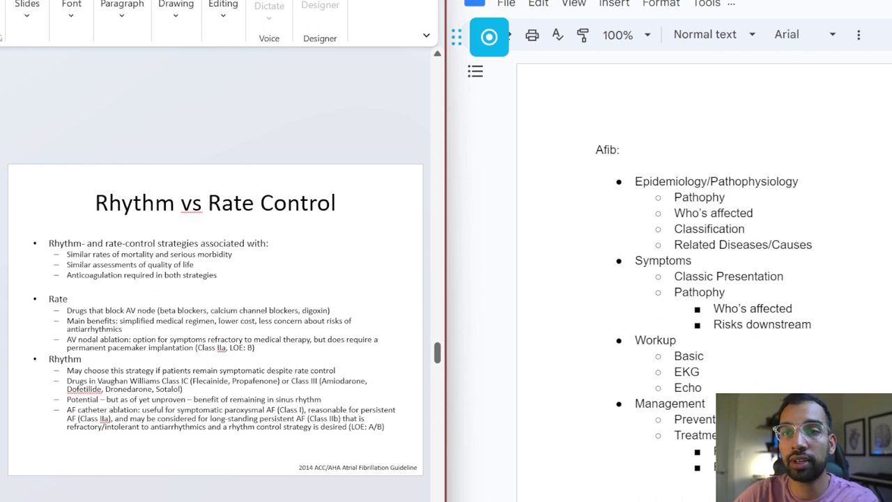
scroll(137, 383, "up", 4)
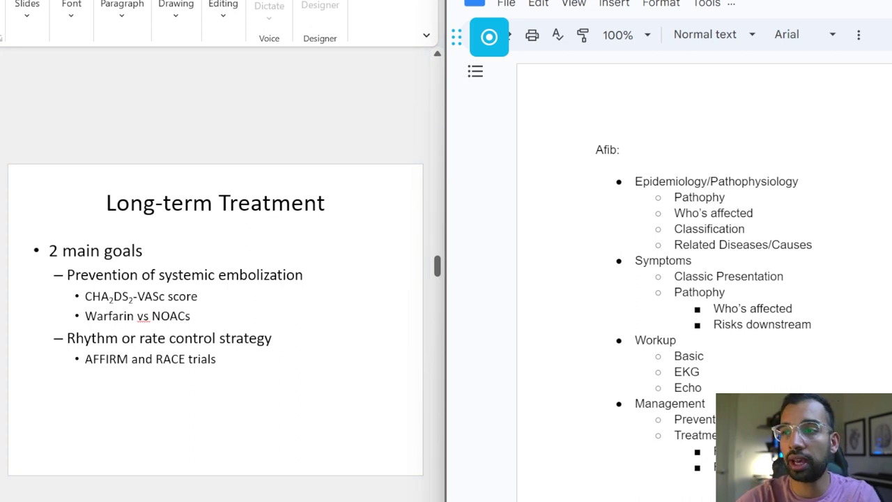
key("Return")
key("Tab")
type("S")
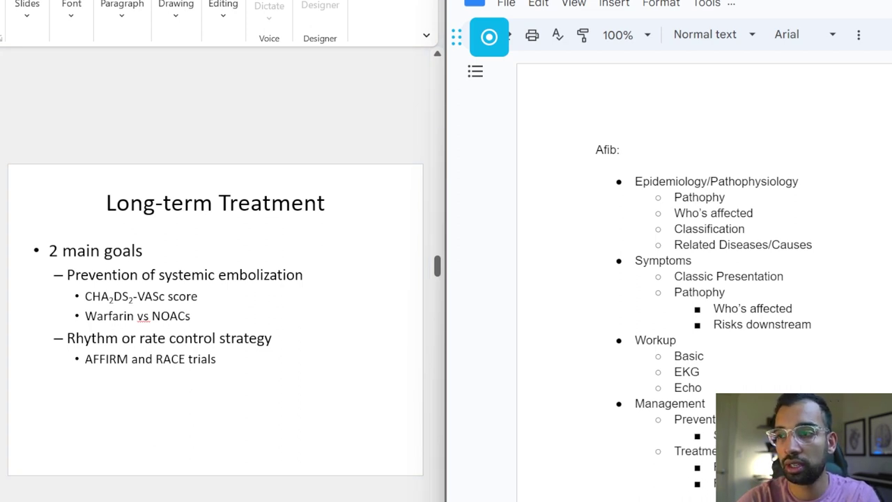
key("Return")
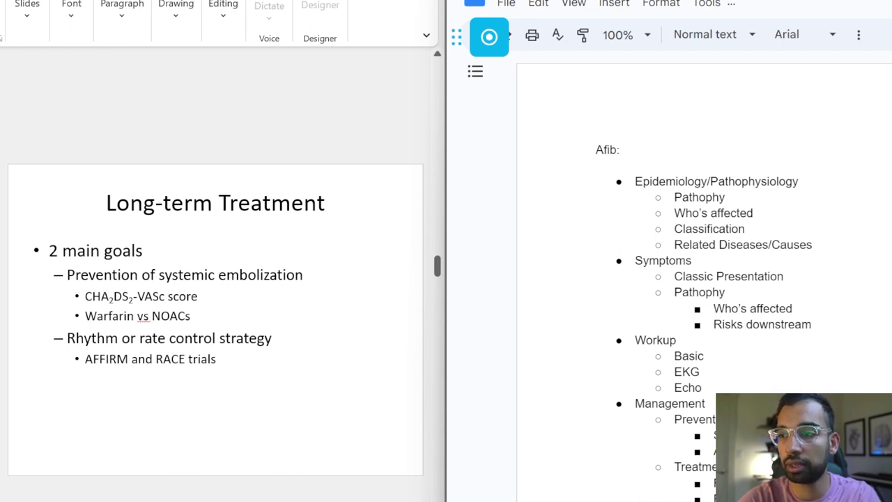
Using the Warfarin vs NOACs slide as reference, nest the bullets "Warfarin", "DOACs" and "Indications for each" beneath Anticoagulation under Prevention.
key("Return")
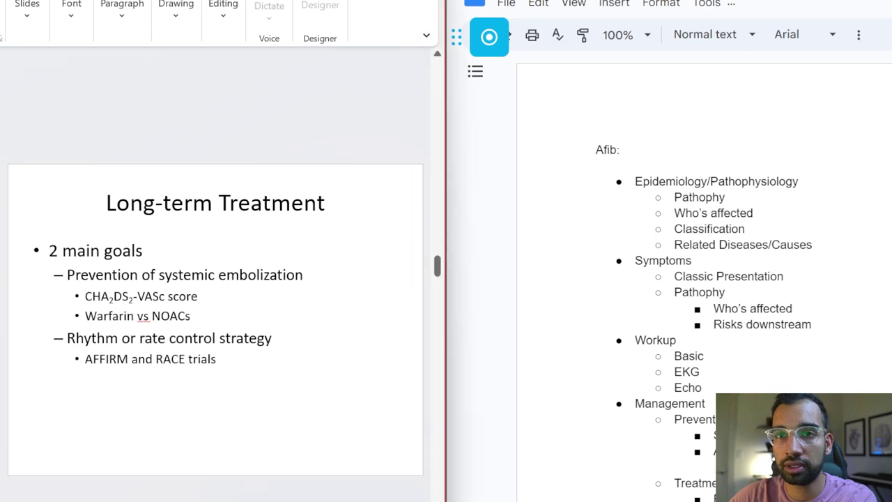
key("Page_Down")
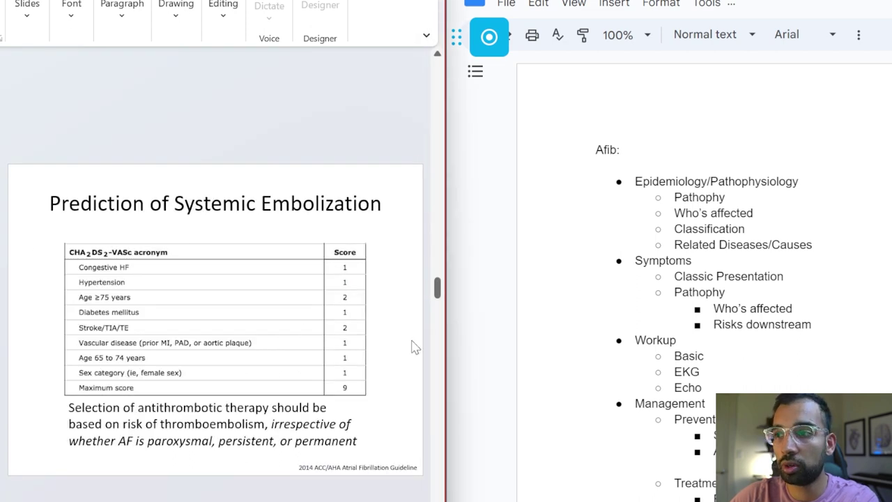
key("Page_Down")
key("Page_Down")
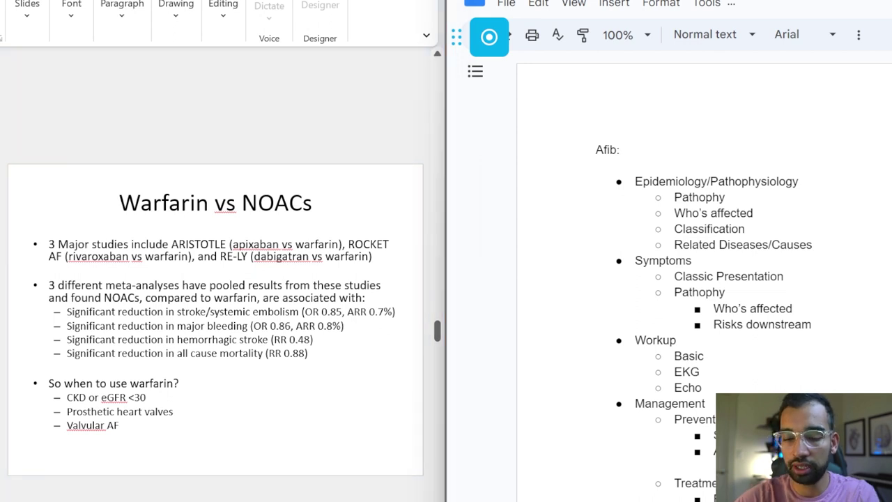
key("Return")
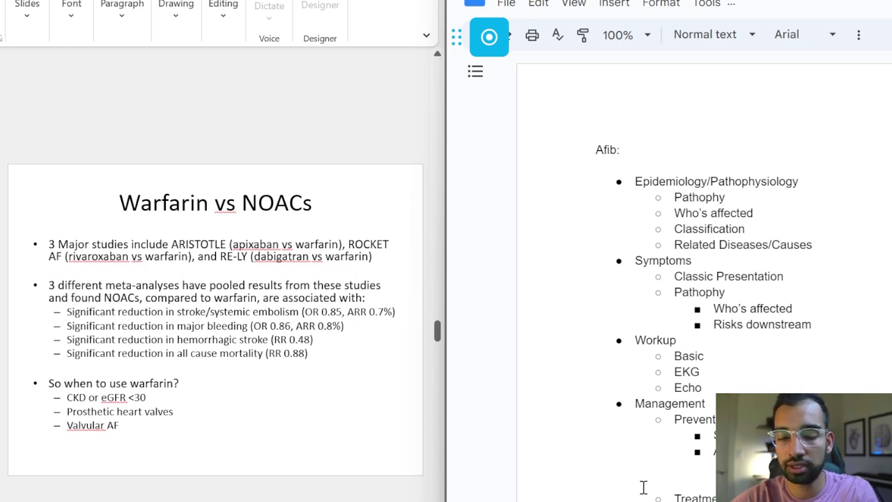
key("Return")
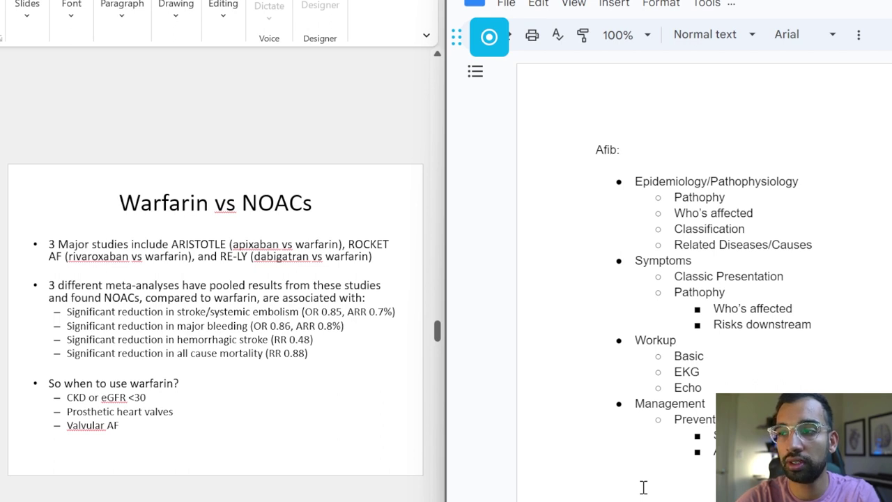
Examine the remaining slides on Rhythm vs Rate Control and on Valvular AF and Bridging, up to the first MKSAP question.
scroll(215, 321, "down", 1)
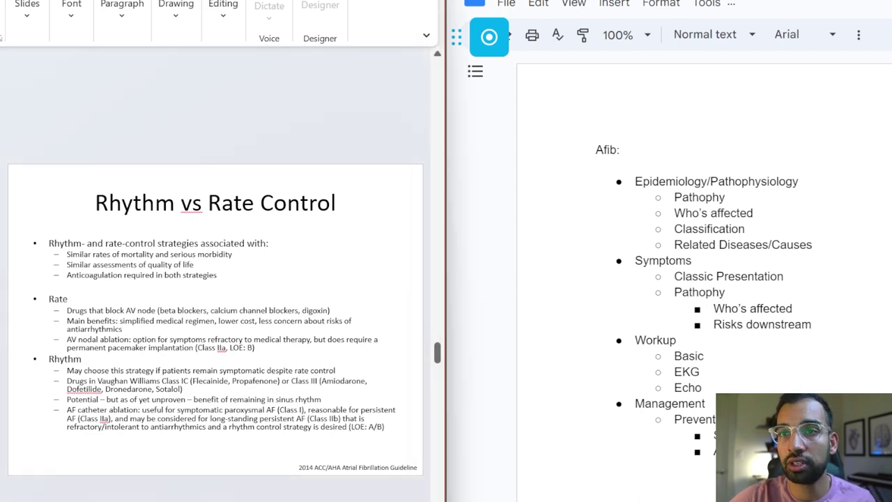
key("Page_Down")
key("Page_Up")
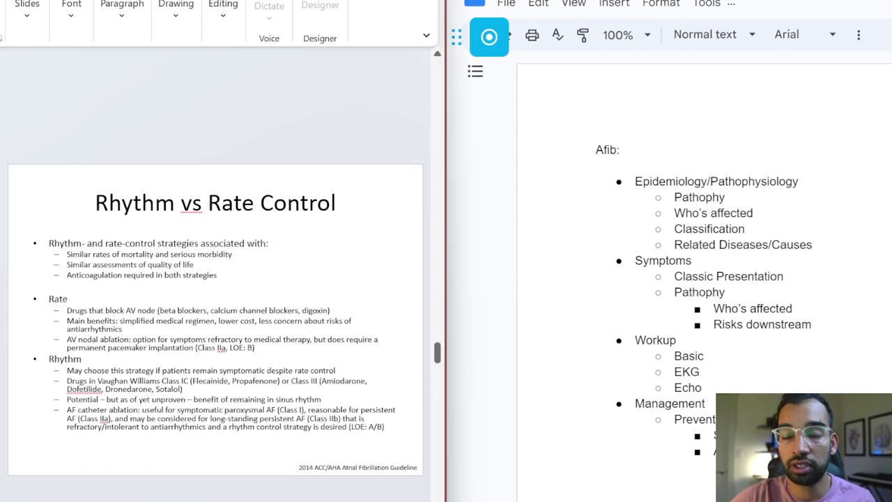
key("Page_Down")
key("Page_Up")
key("Page_Down")
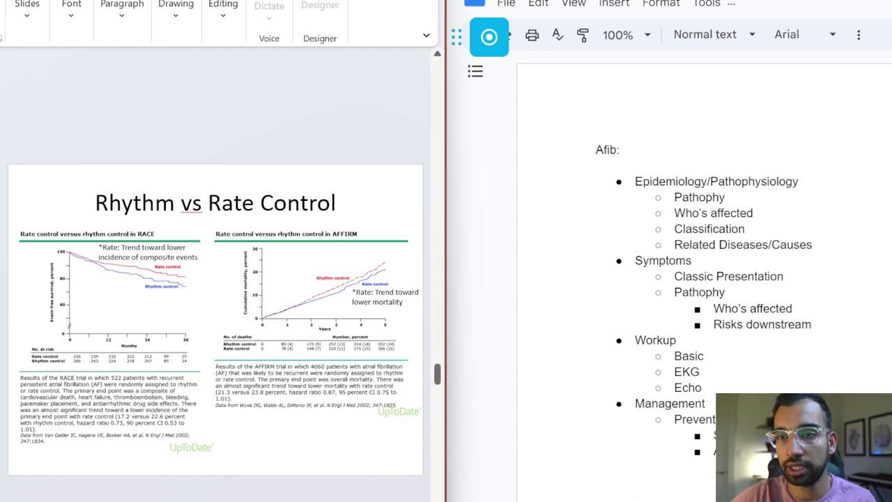
key("Page_Down")
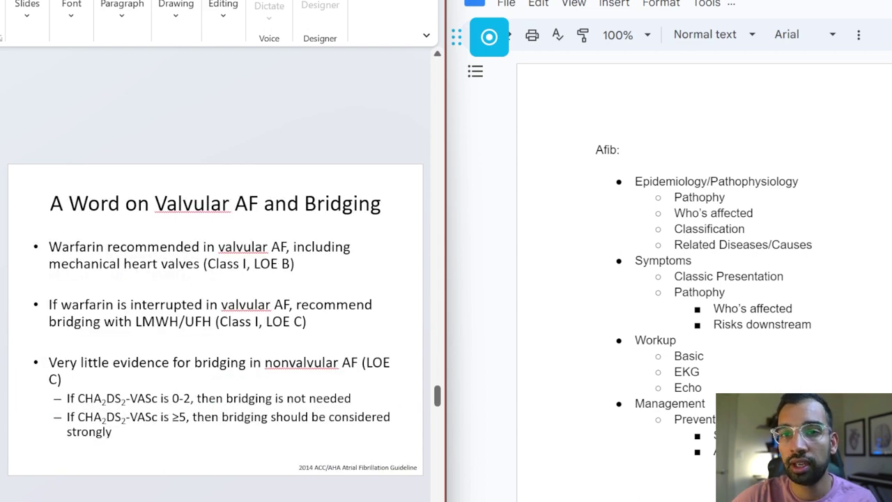
key("Page_Down")
Review the Afib outline from Epidemiology/Pathophysiology through Symptoms, Workup and Management.
left_click(712, 275)
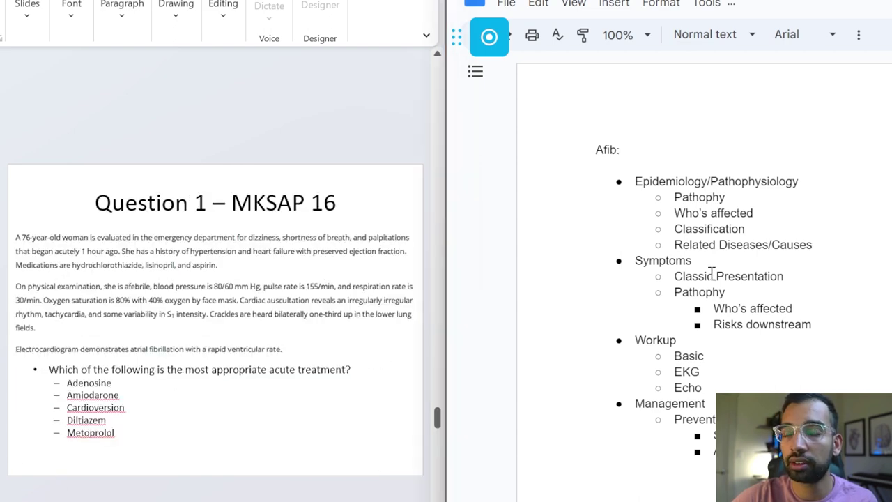
scroll(665, 268, "down", 3)
scroll(668, 237, "up", 3)
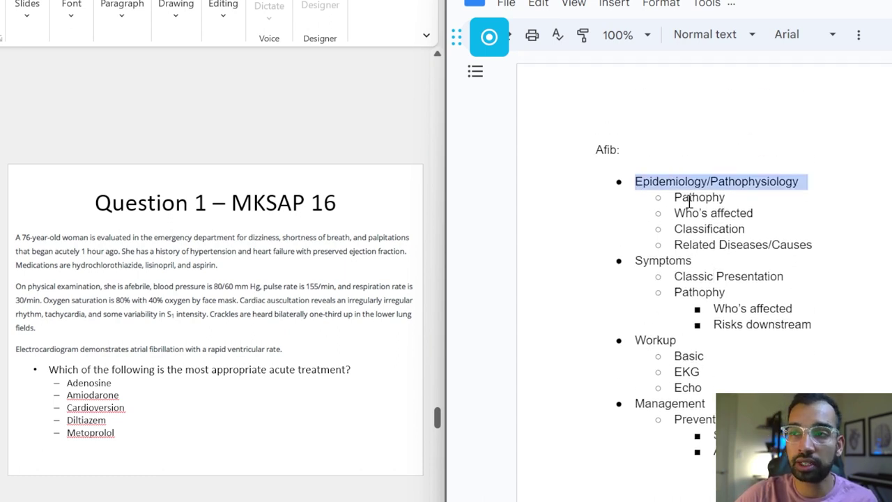
left_click_drag(713, 216, 725, 453)
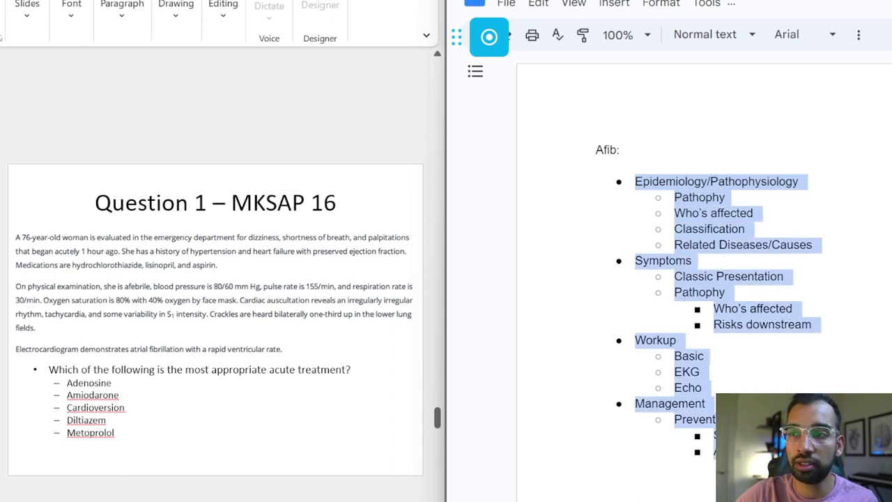
key("Right")
left_click_drag(724, 453, 636, 213)
left_click(637, 213)
left_click(634, 180)
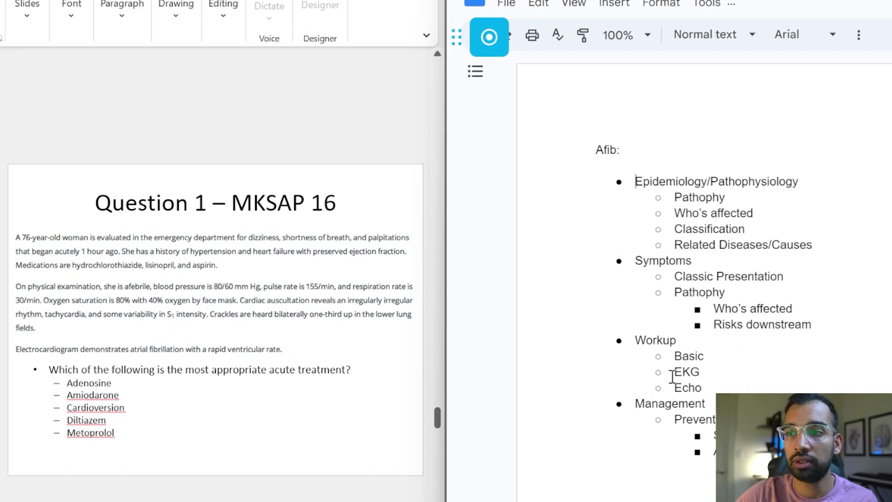
left_click_drag(636, 406, 705, 406)
key("Right")
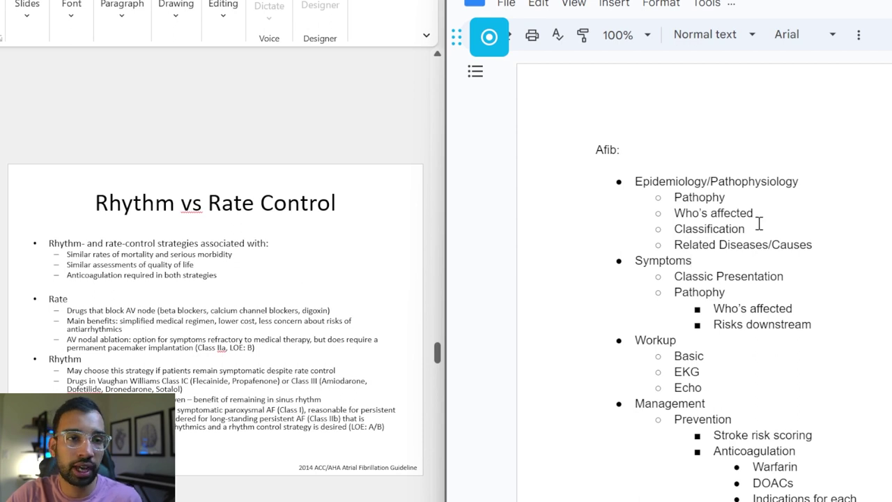
left_click(755, 260)
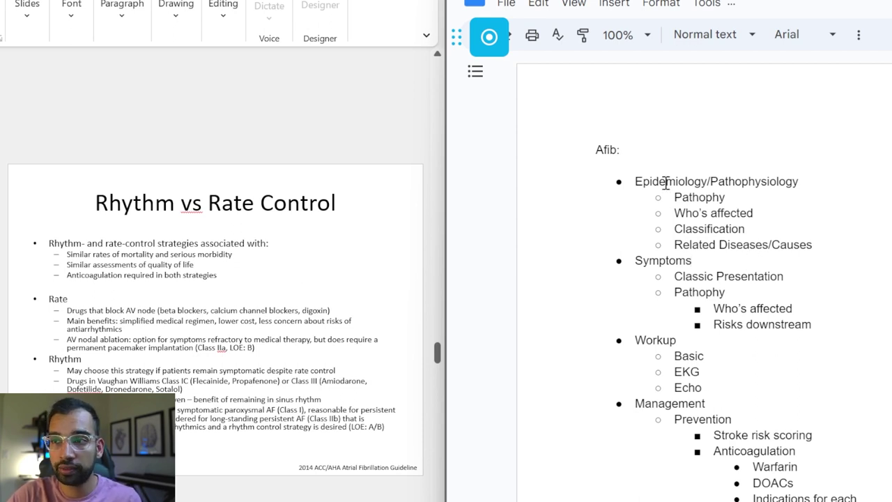
left_click_drag(634, 181, 822, 424)
left_click(786, 297)
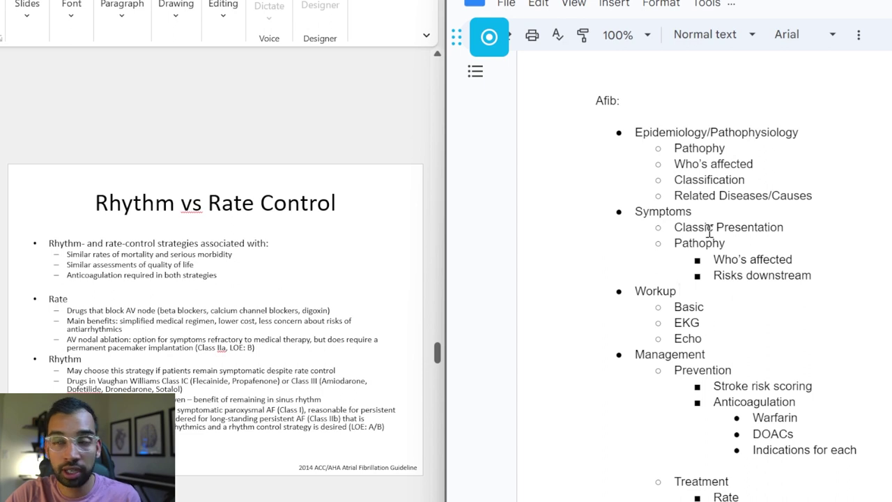
left_click(763, 177)
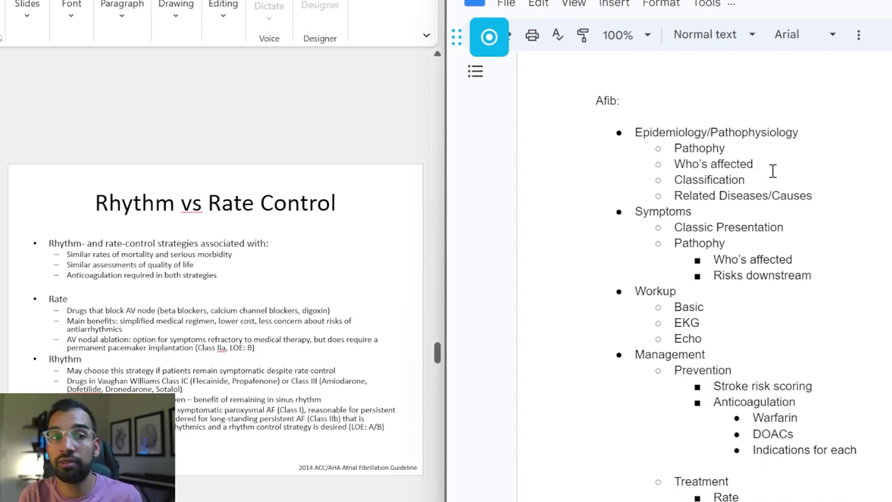
Using the Workup slide as reference, nest the bullets "HP -", "TSH -" and "Electro - djkfjdalfj" beneath Basic under Workup.
scroll(171, 351, "up", 5)
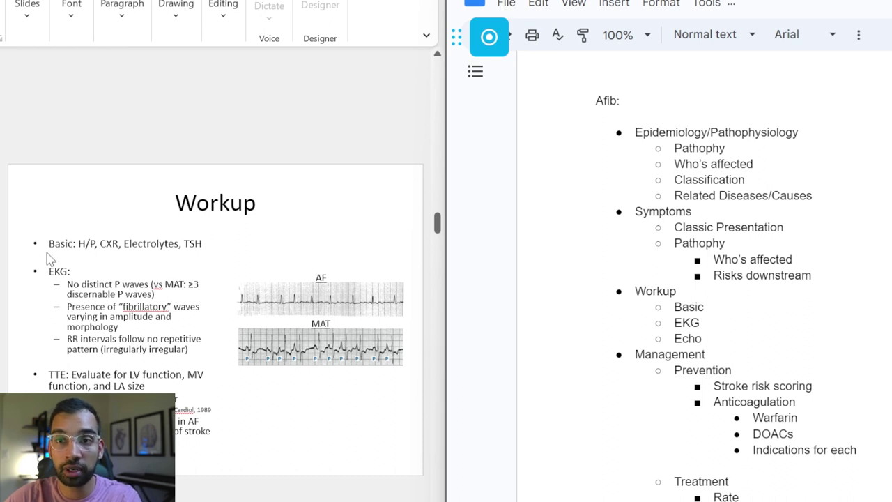
left_click(715, 308)
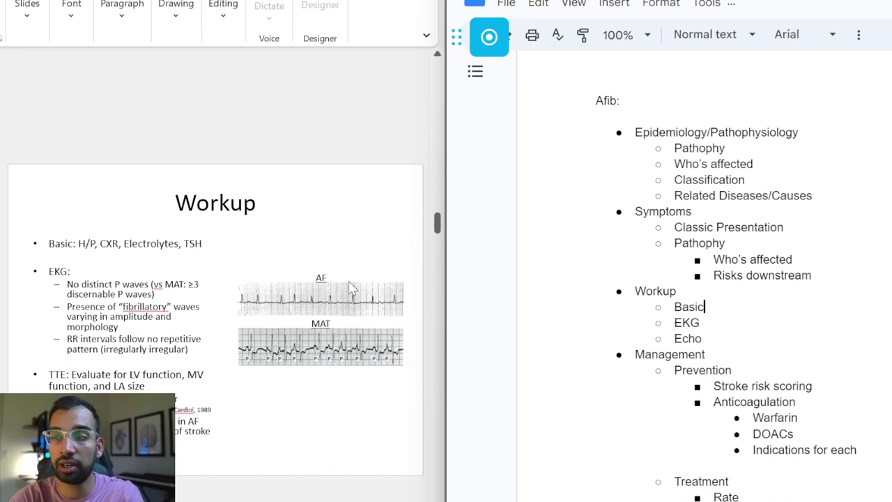
key("Return")
key("Tab")
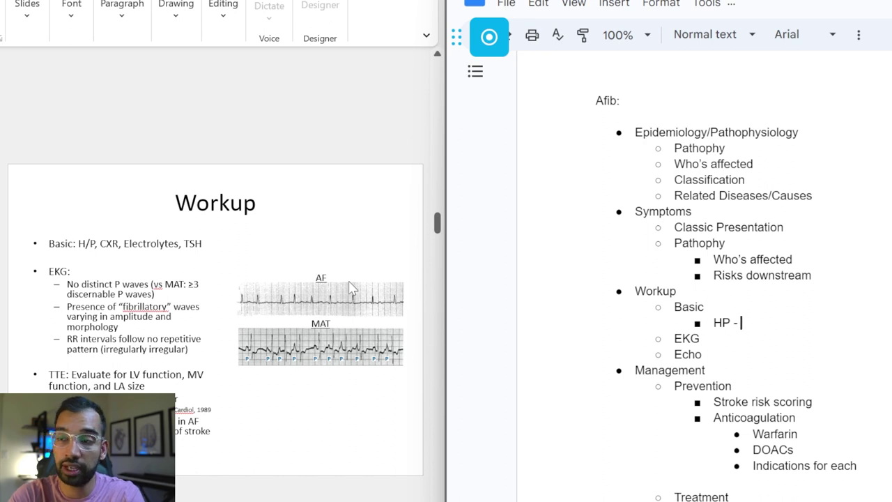
key("Return")
type("TSH -")
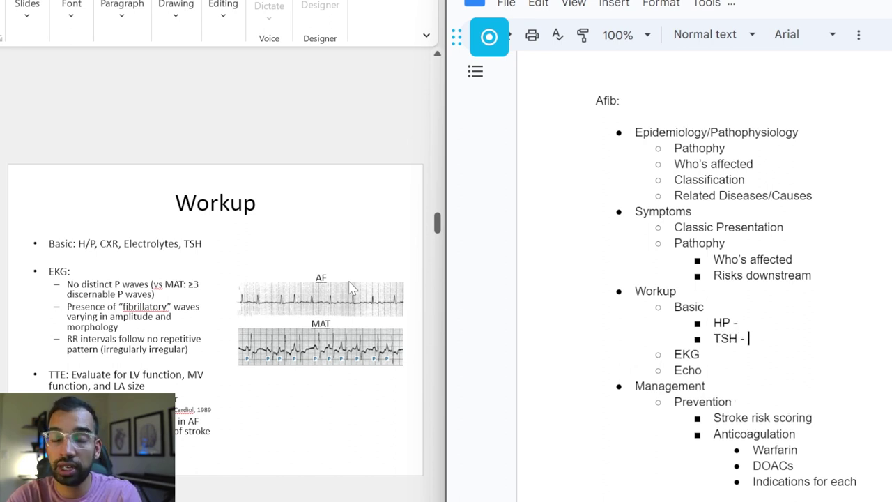
key("Return")
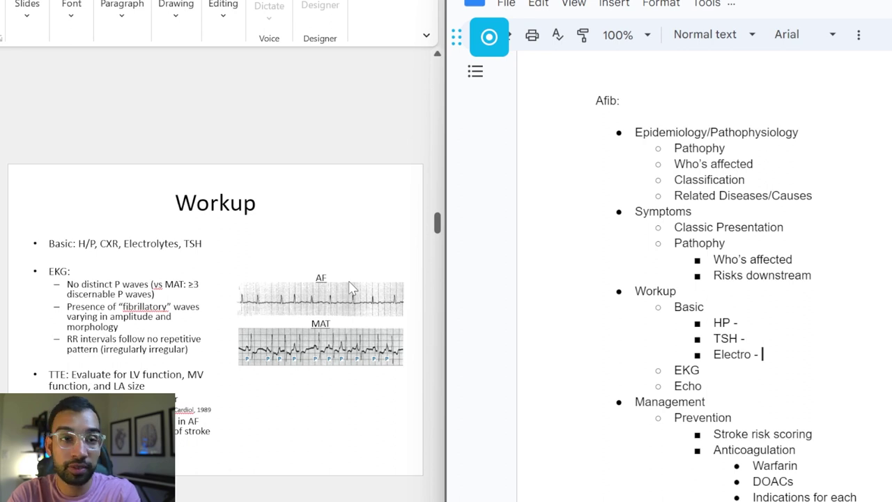
type("djkfjdalfj")
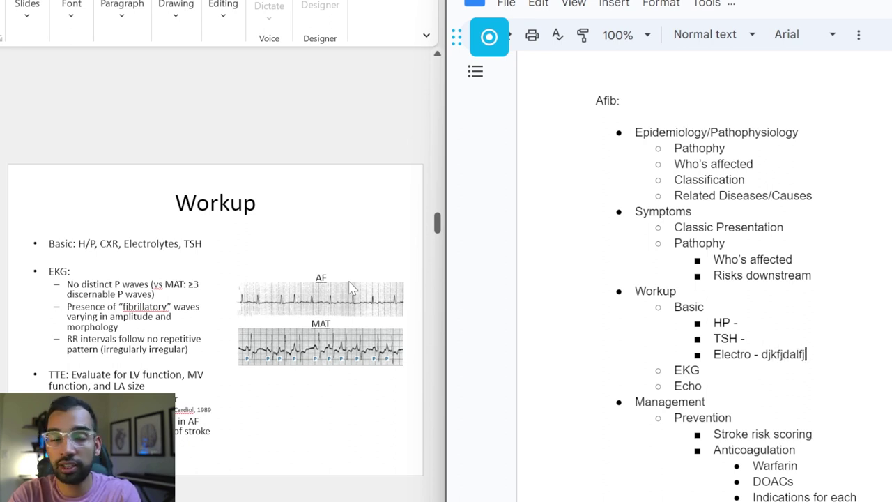
Compare the drugs listed on the Rhythm vs Rate Control slide with the drug bullet nested beneath Rhythm in the outline's Treatment section.
scroll(351, 288, "down", 3)
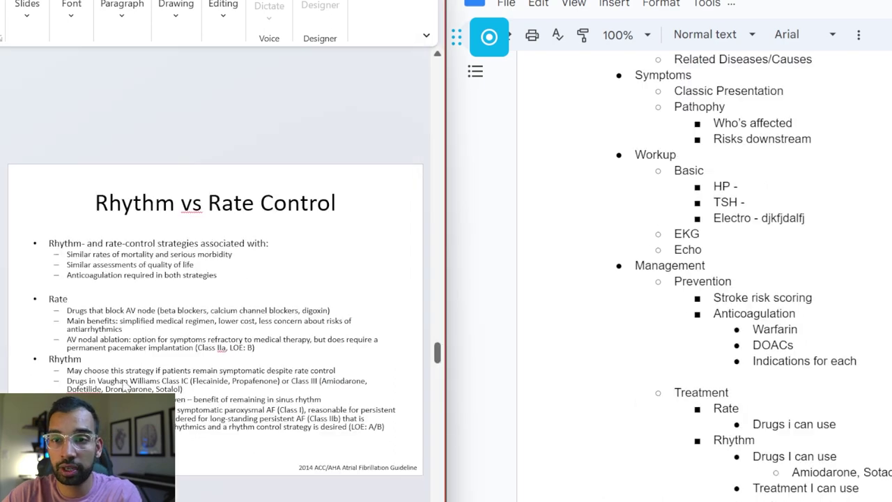
scroll(215, 319, "down", 1)
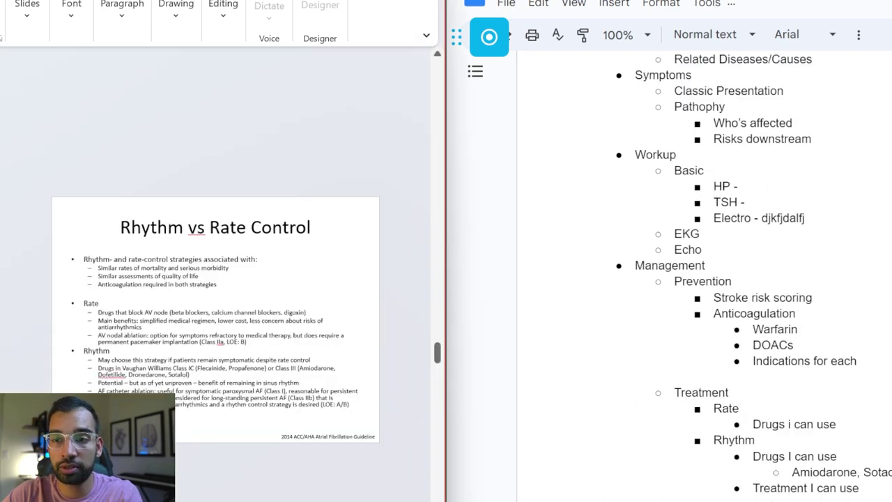
scroll(215, 278, "up", 3)
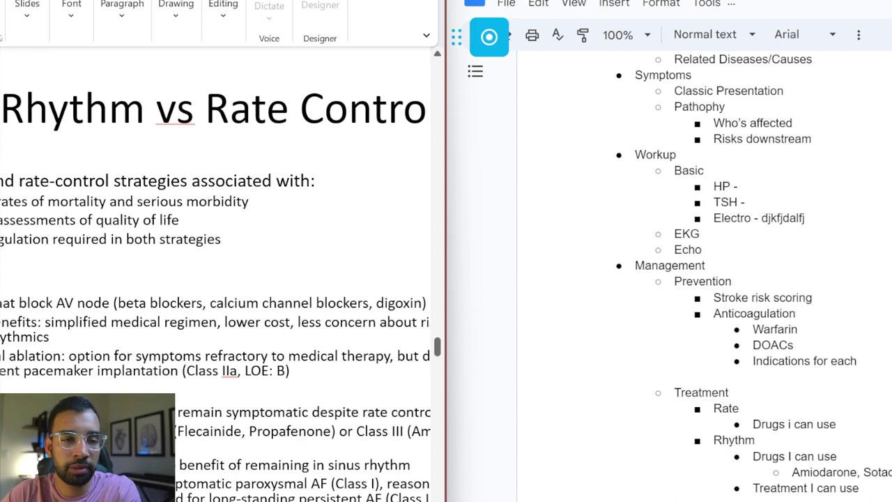
scroll(216, 278, "left", 3)
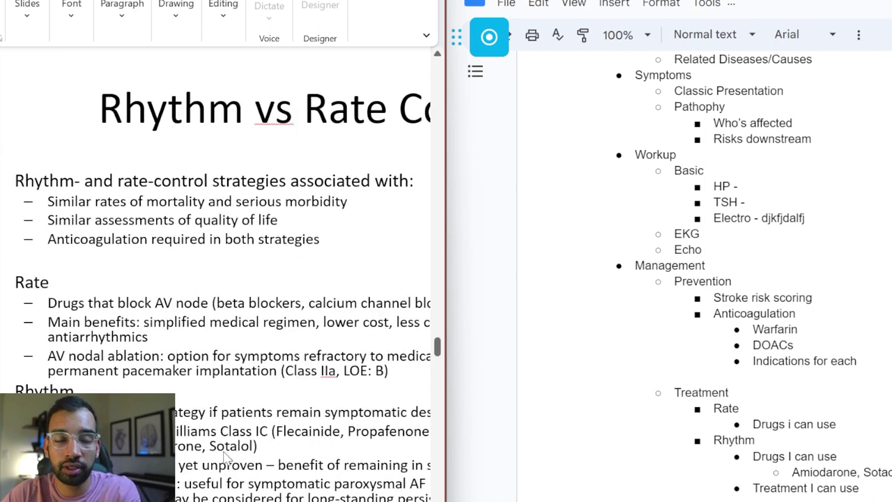
left_click(844, 473)
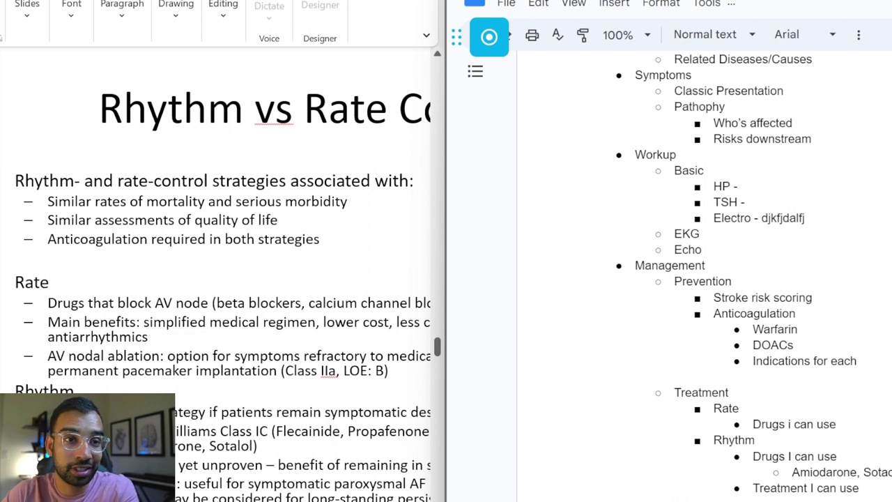
left_click_drag(891, 472, 800, 471)
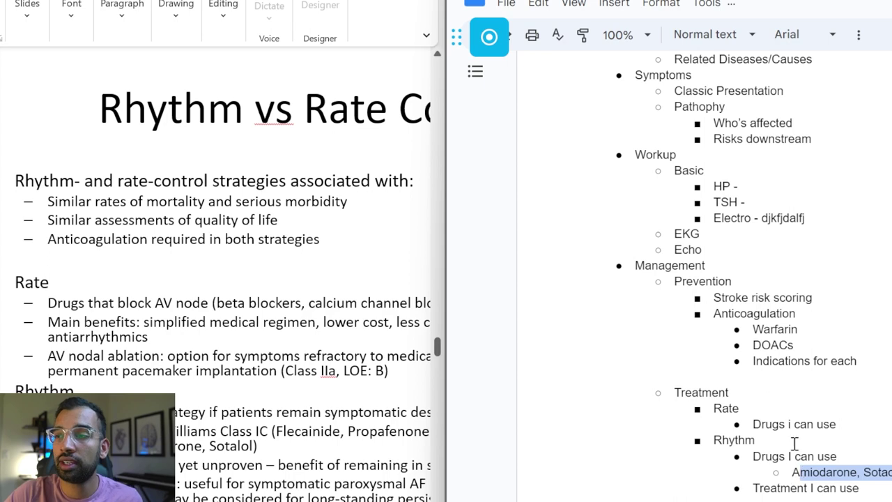
scroll(794, 445, "up", 3)
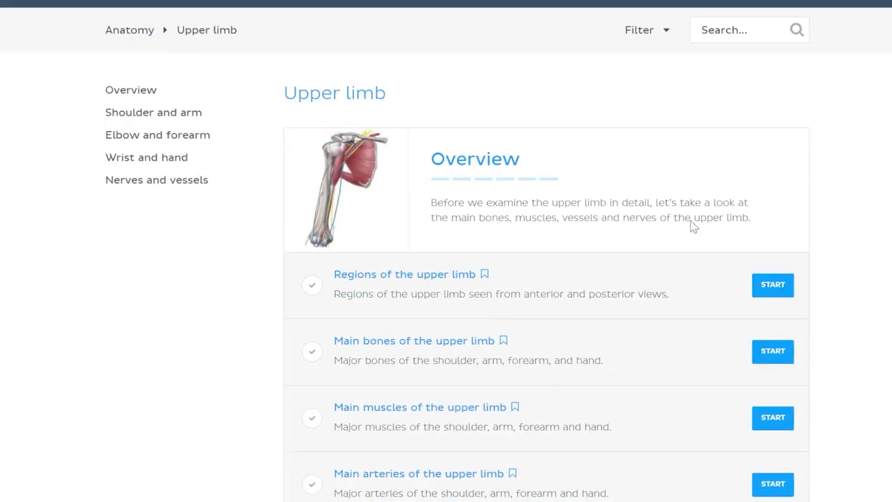
Switch to Kenhub and browse the Upper limb overview and the brachial plexus study unit, including its atlas images.
scroll(685, 237, "down", 10)
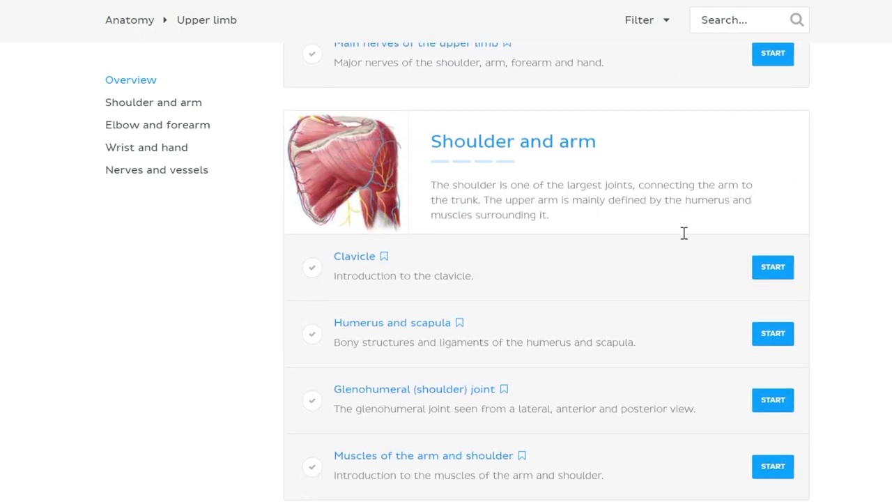
scroll(685, 237, "down", 3)
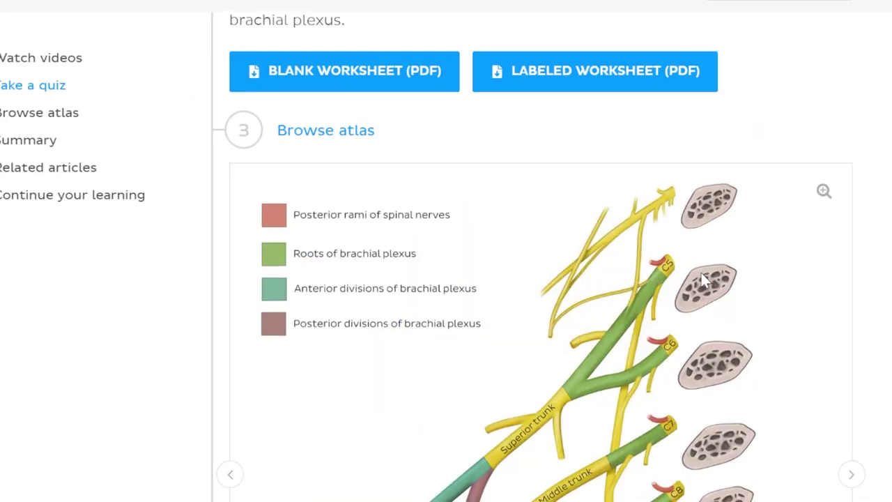
scroll(701, 272, "down", 4)
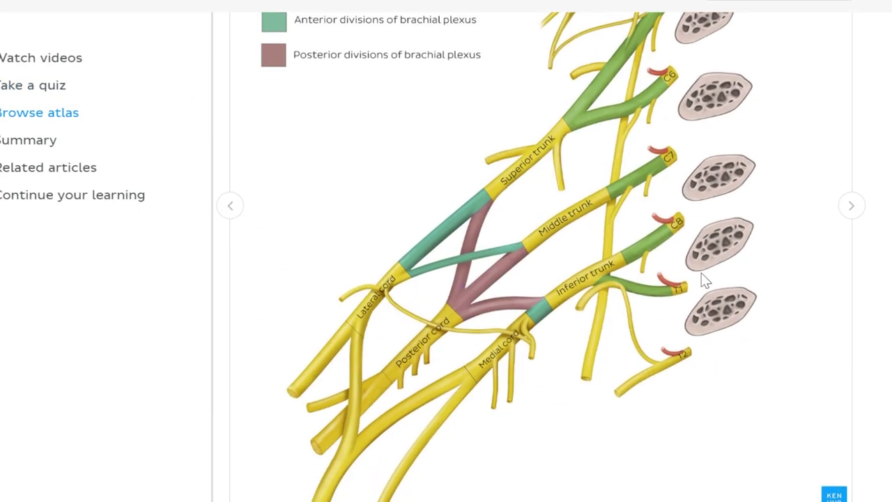
scroll(701, 272, "down", 10)
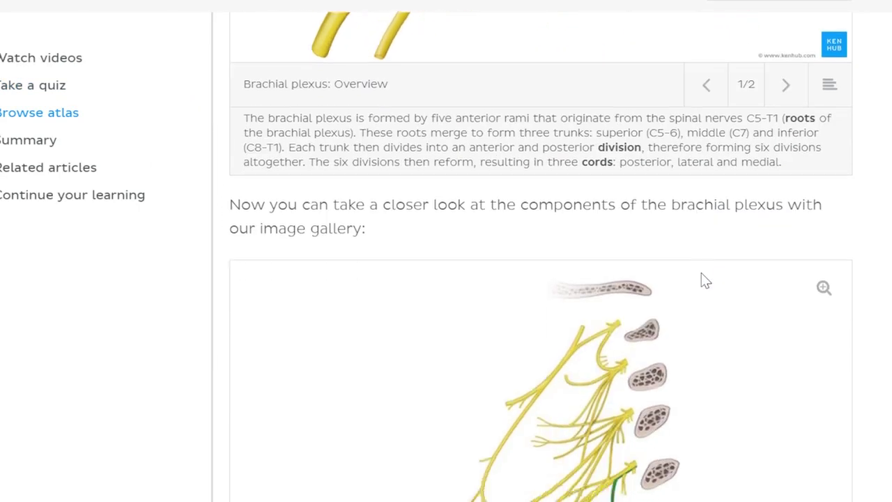
scroll(701, 274, "down", 3)
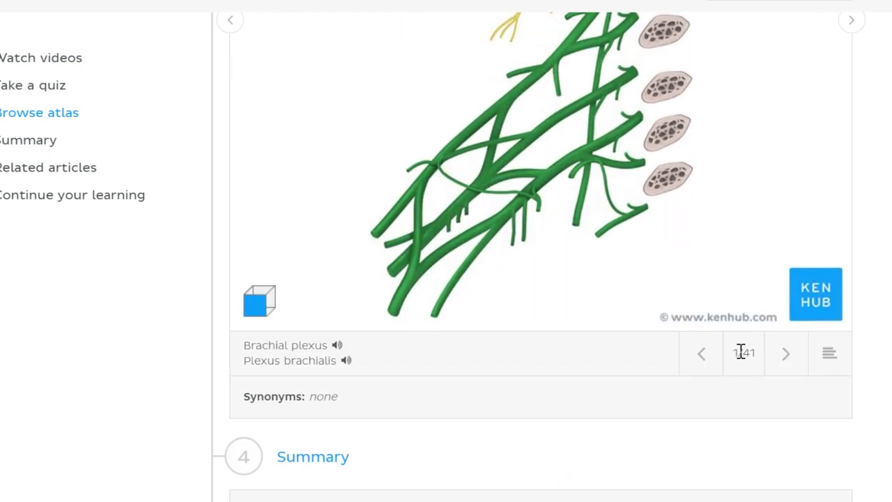
Look through the brachial plexus gallery and overview images, and open the playback speed options of the video tutorial.
left_click(786, 355)
left_click(787, 359)
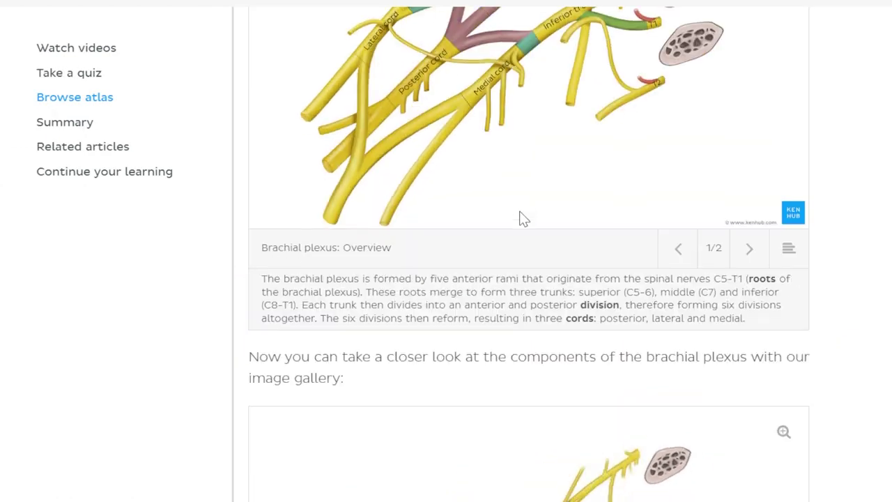
scroll(523, 218, "up", 2)
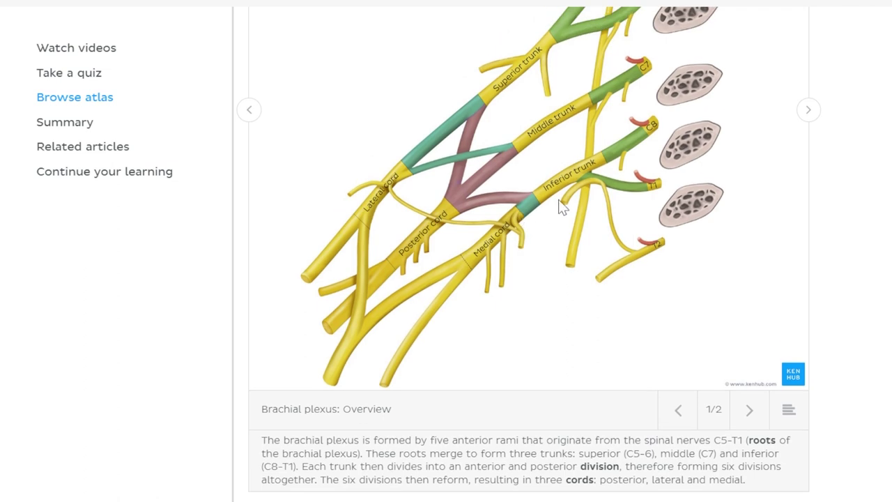
left_click(749, 411)
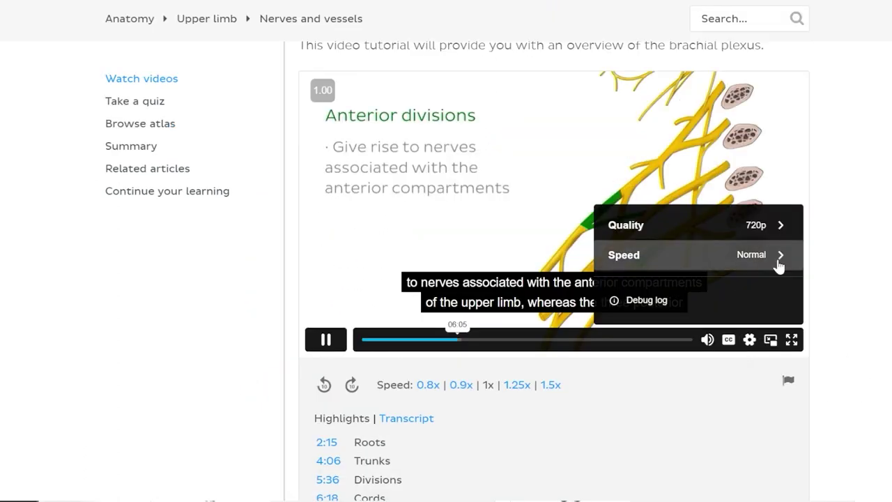
left_click(779, 263)
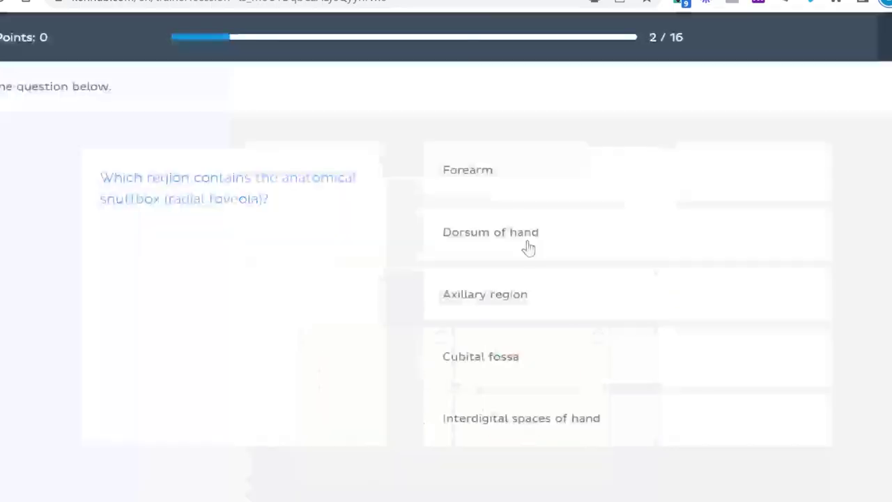
Answer the quiz question on the anatomical snuffbox with "Dorsum of hand" and read through the explanation.
left_click(526, 238)
left_click(543, 479)
left_click(564, 446)
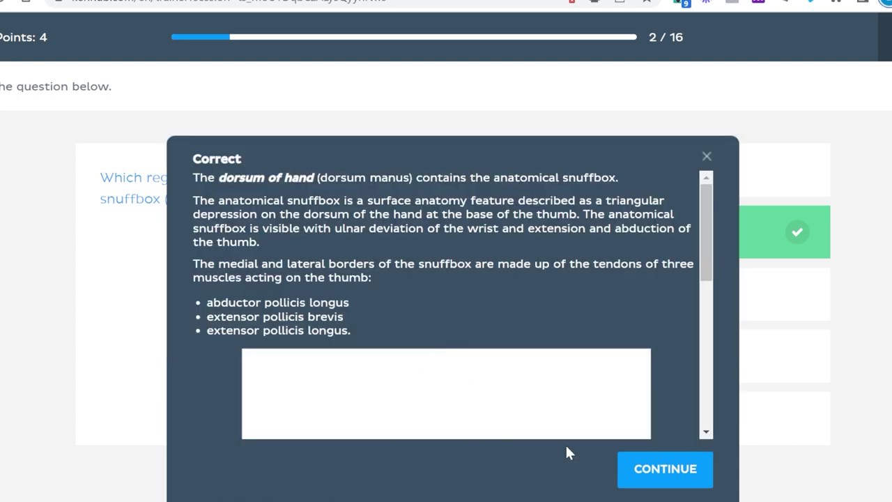
scroll(534, 339, "down", 3)
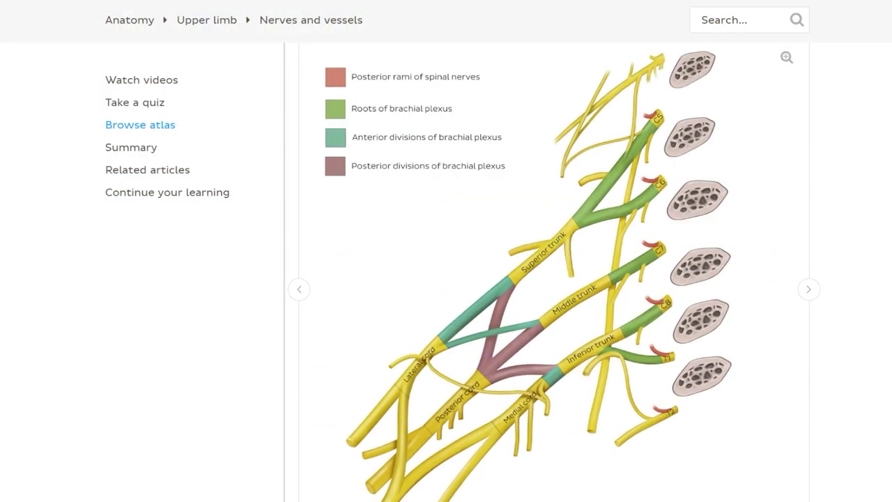
Browse the brachial plexus image gallery through to Spinal nerve T2 and show the list of its structures.
scroll(746, 463, "down", 15)
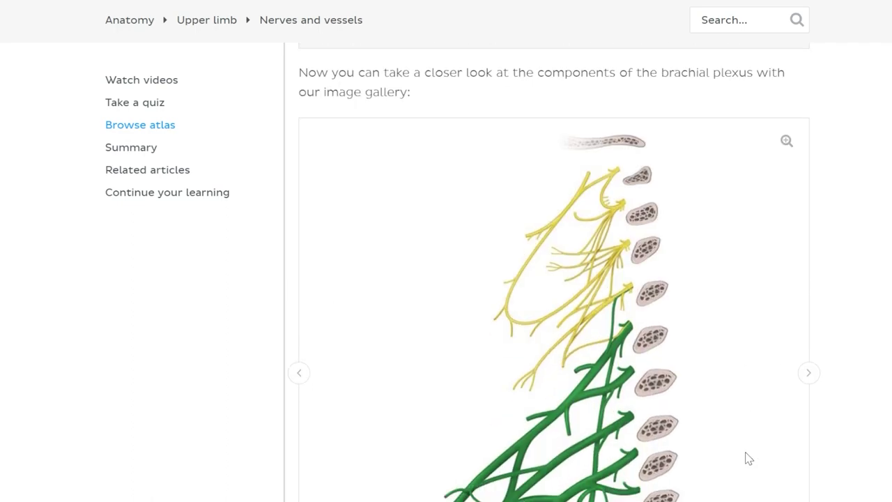
scroll(747, 458, "down", 3)
left_click(764, 421)
left_click(764, 421)
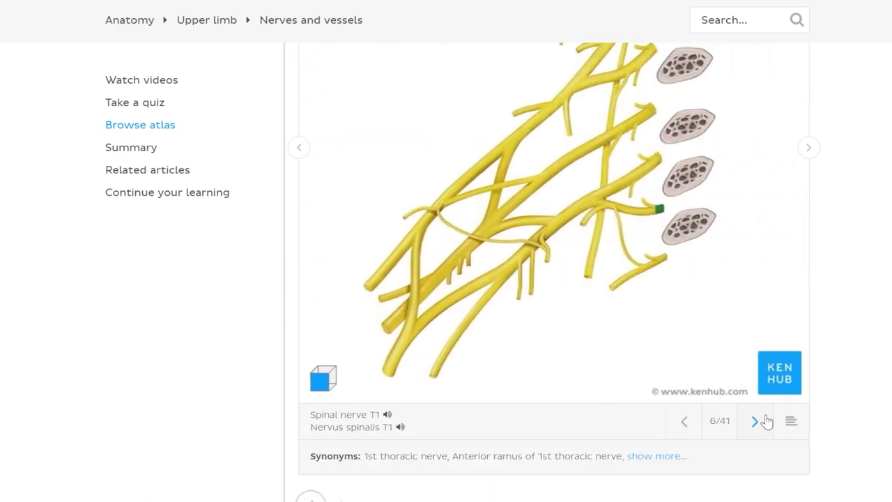
left_click(766, 421)
left_click(790, 421)
scroll(472, 418, "down", 2)
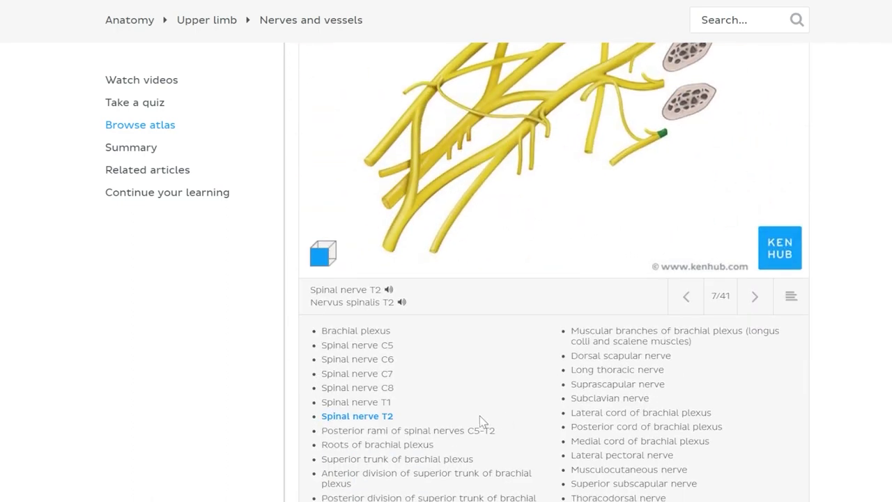
scroll(648, 387, "up", 2)
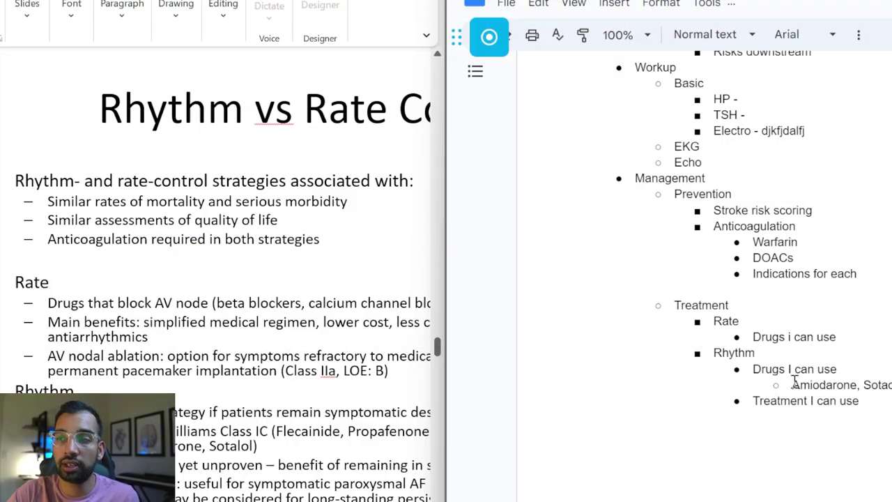
Switch back to the Afib outline and review the Rhythm drug bullets, the Management heading and the Epidemiology/Pathophysiology heading.
left_click_drag(792, 385, 890, 386)
left_click(889, 434)
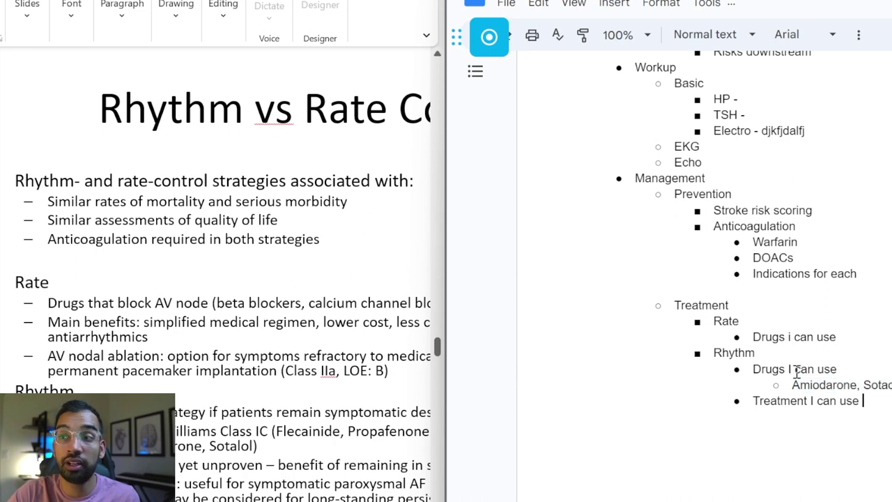
left_click_drag(756, 353, 709, 356)
left_click_drag(657, 181, 705, 180)
scroll(705, 179, "up", 5)
left_click(742, 468)
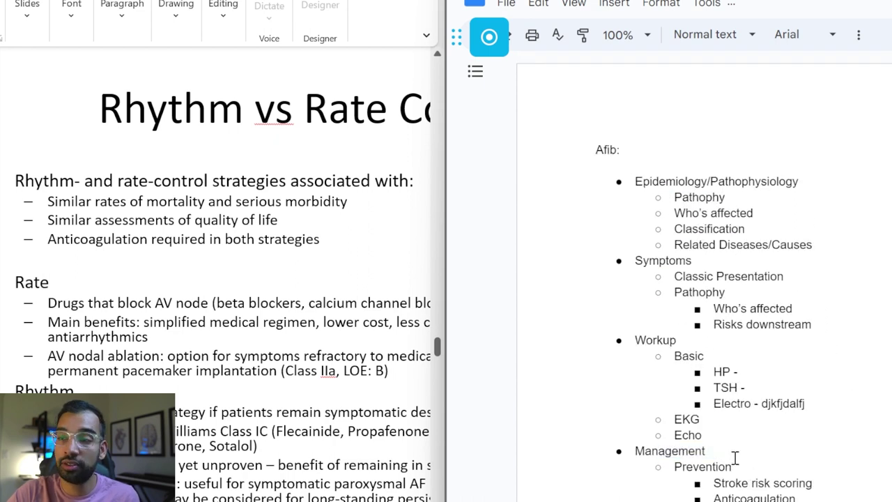
left_click_drag(735, 450, 625, 449)
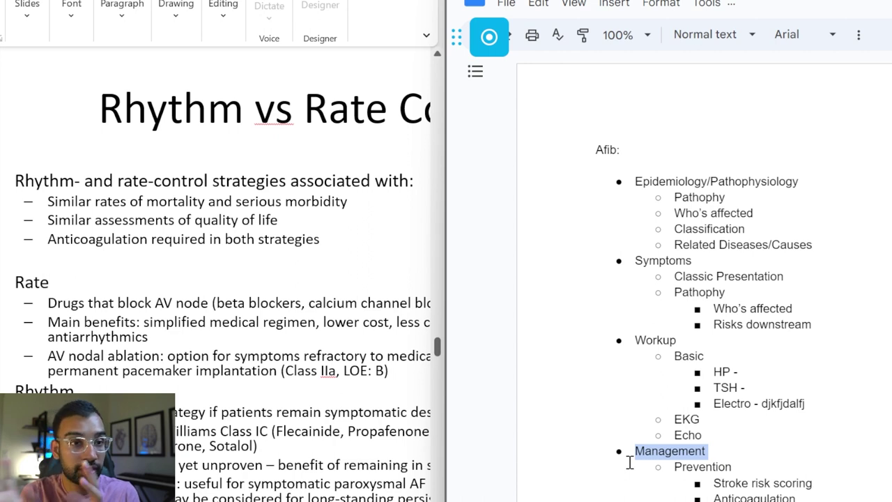
scroll(778, 436, "down", 4)
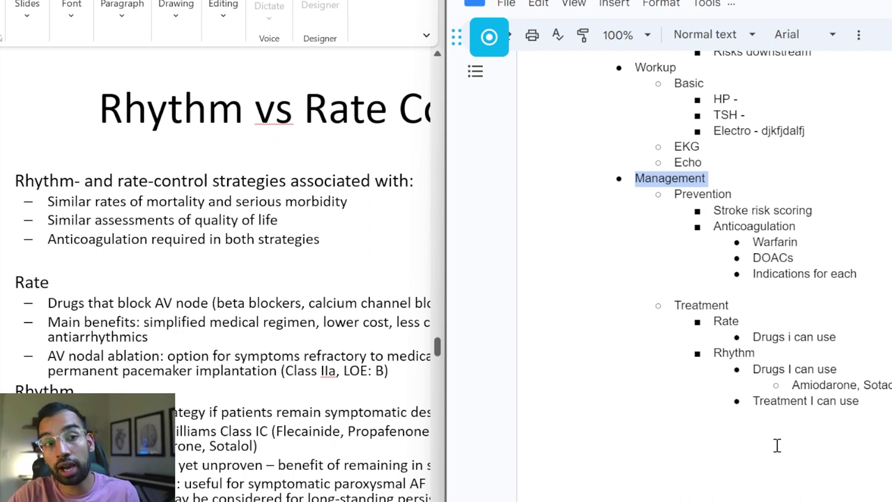
left_click_drag(791, 385, 891, 384)
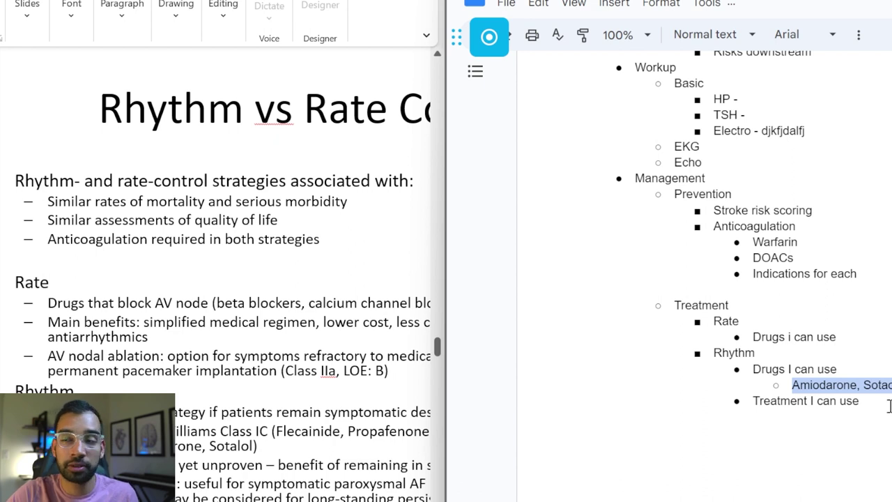
key("Left")
left_click_drag(768, 355, 684, 351)
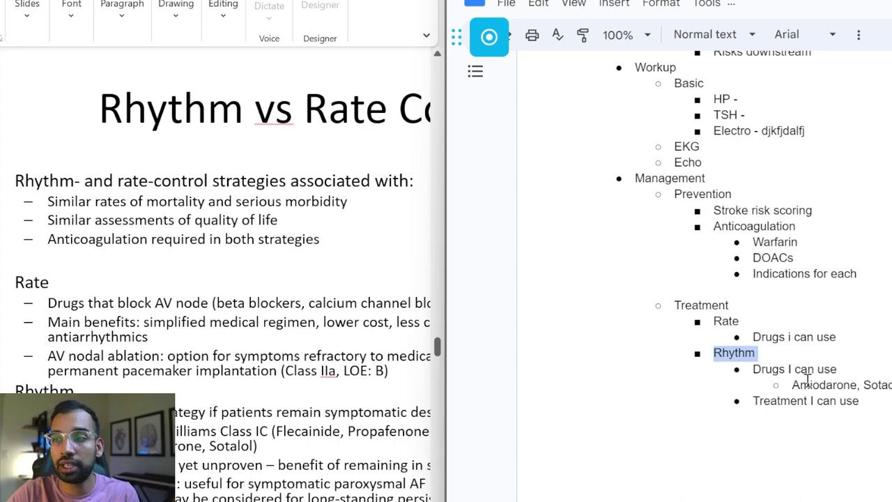
scroll(772, 430, "up", 4)
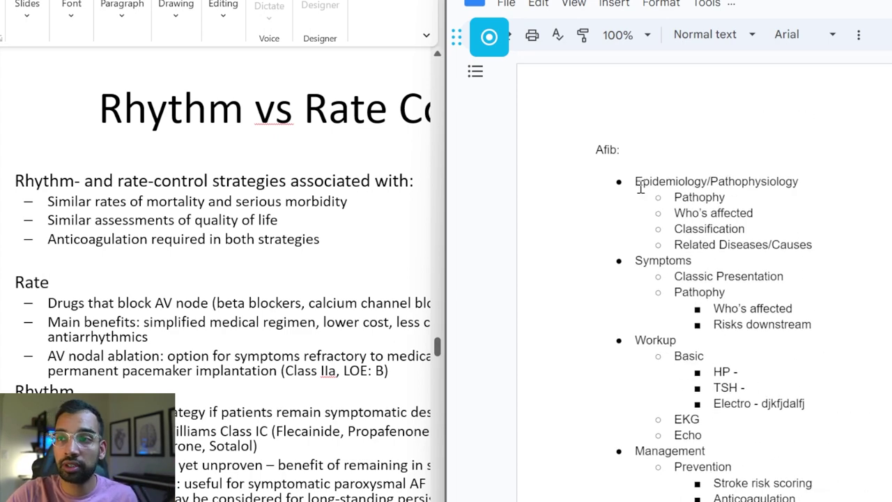
triple_click(824, 180)
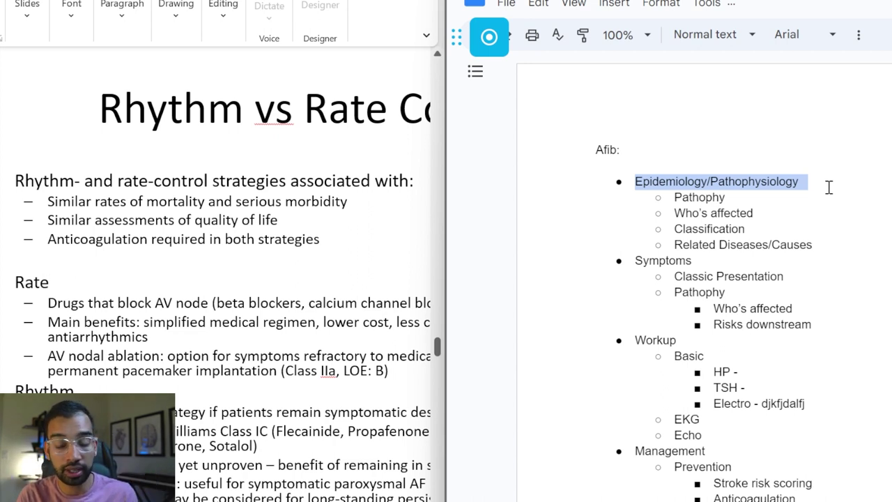
left_click(757, 192)
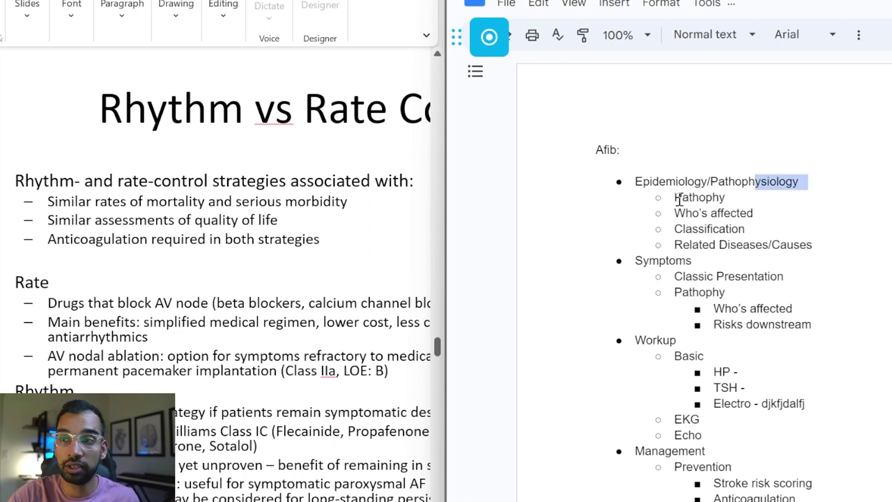
Highlight the Epidemiology/Pathophysiology heading and its Pathophy and Who's affected bullets in bright green.
left_click_drag(676, 197, 596, 167)
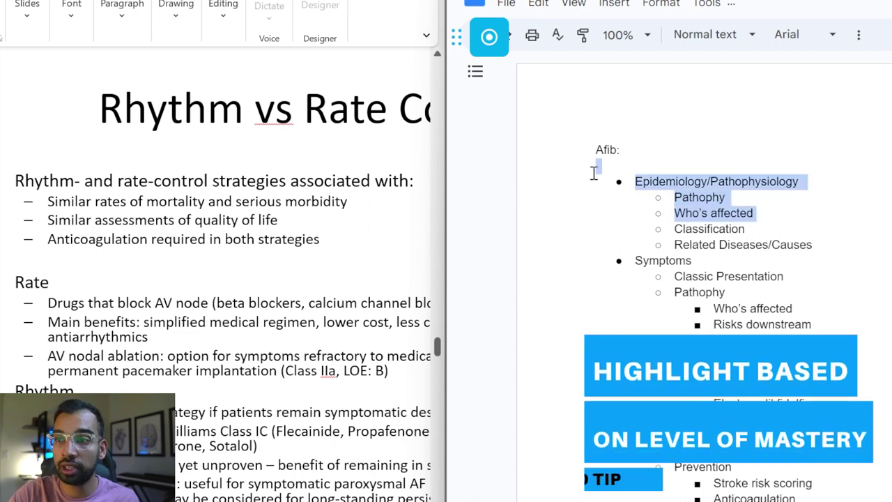
left_click(859, 34)
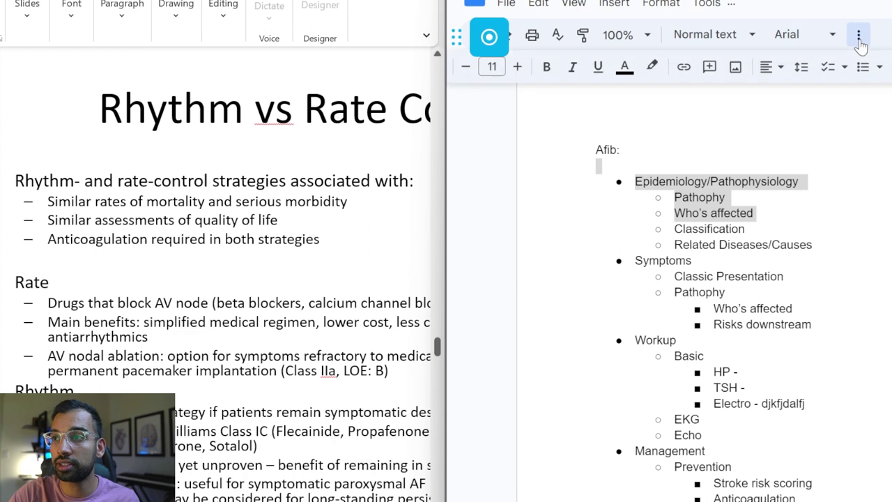
left_click(655, 67)
left_click(712, 142)
left_click(842, 306)
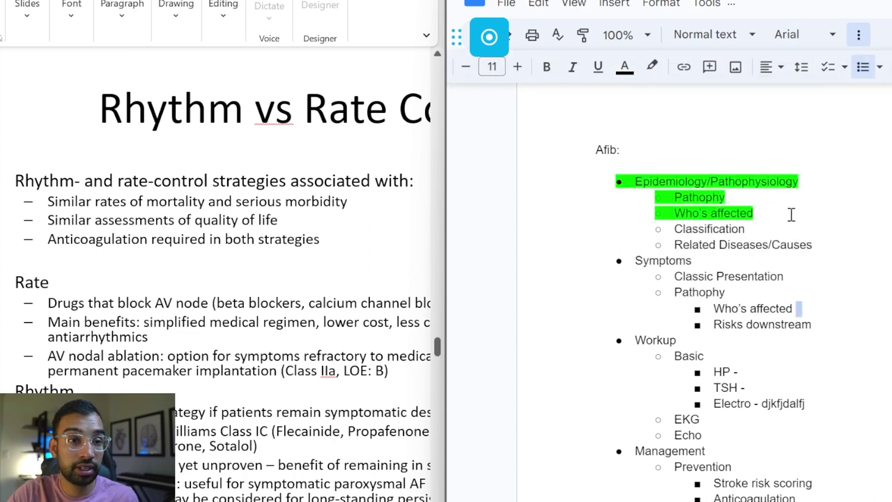
Highlight the Classification bullet under Epidemiology/Pathophysiology in light yellow.
mouse_move(751, 229)
left_mouse_down()
mouse_move(641, 219)
mouse_move(740, 217)
mouse_move(661, 232)
left_mouse_up()
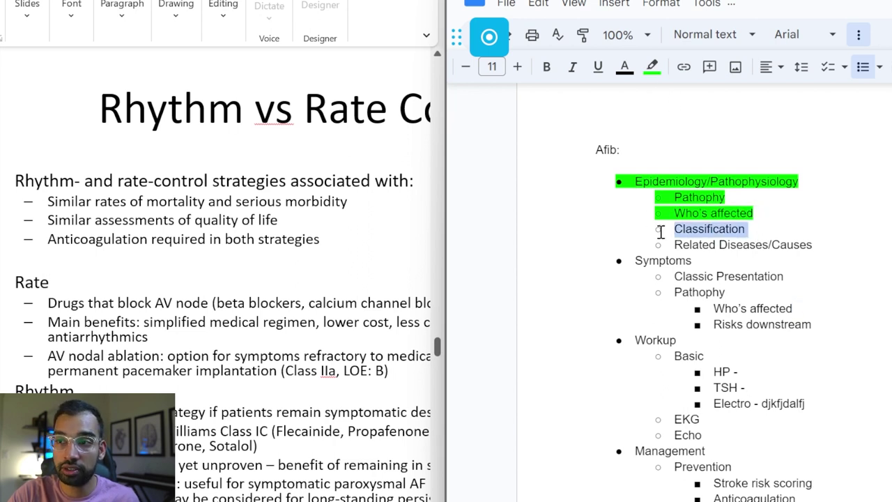
left_click(652, 66)
left_click(709, 194)
left_click(812, 401)
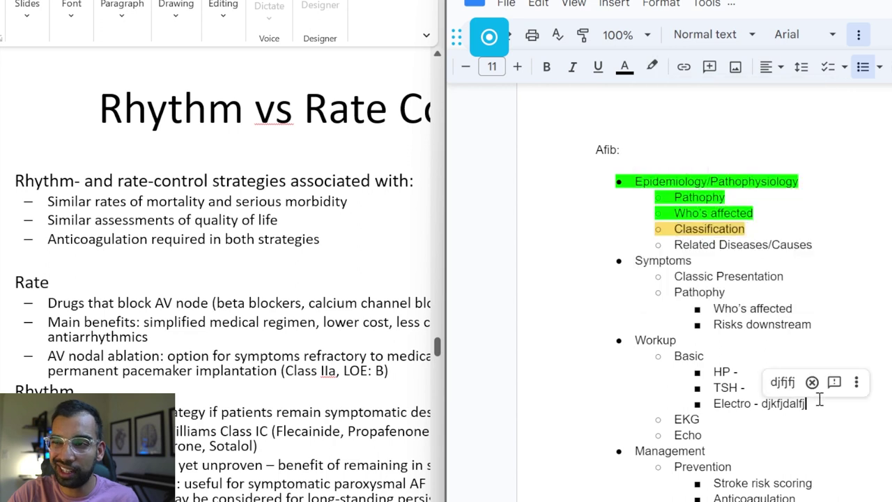
Highlight the lines from Related Diseases/Causes through Symptoms and Classic Presentation in bright green.
left_click_drag(672, 244, 819, 281)
left_click(651, 66)
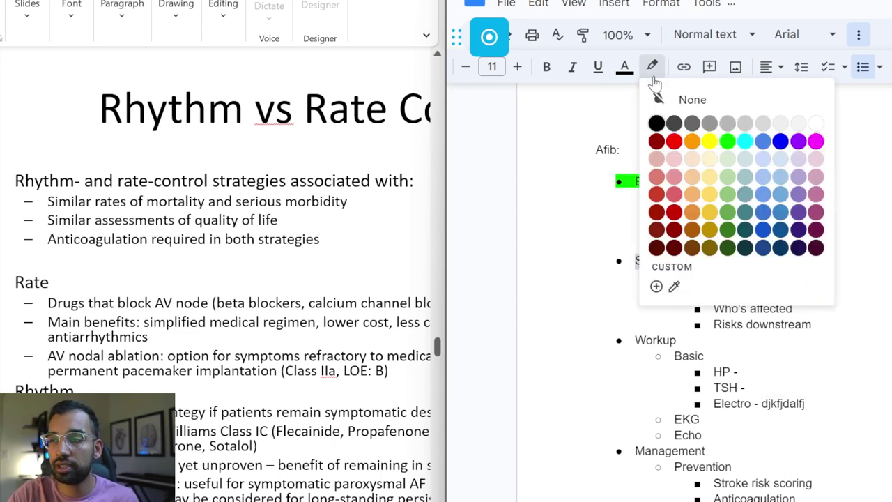
left_click(727, 141)
Highlight the Pathophy bullet under Symptoms and its nested Who's affected and Risks downstream bullets in red.
left_click_drag(786, 276, 824, 321)
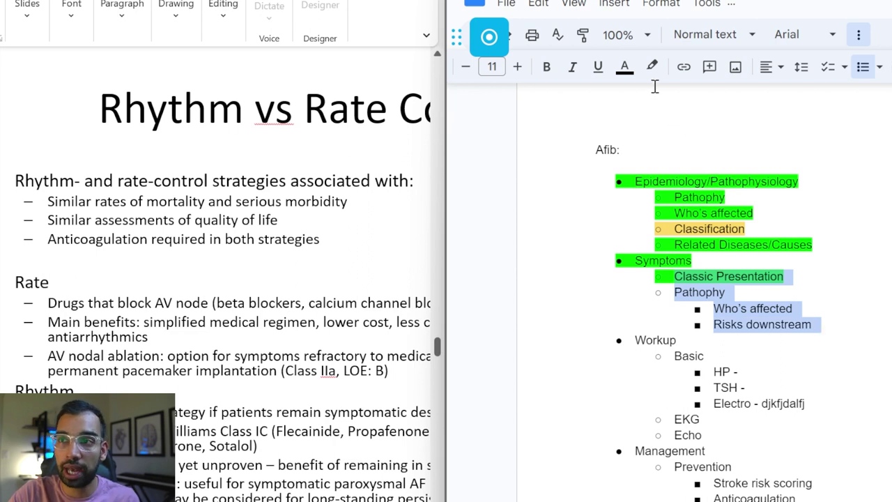
left_click(651, 66)
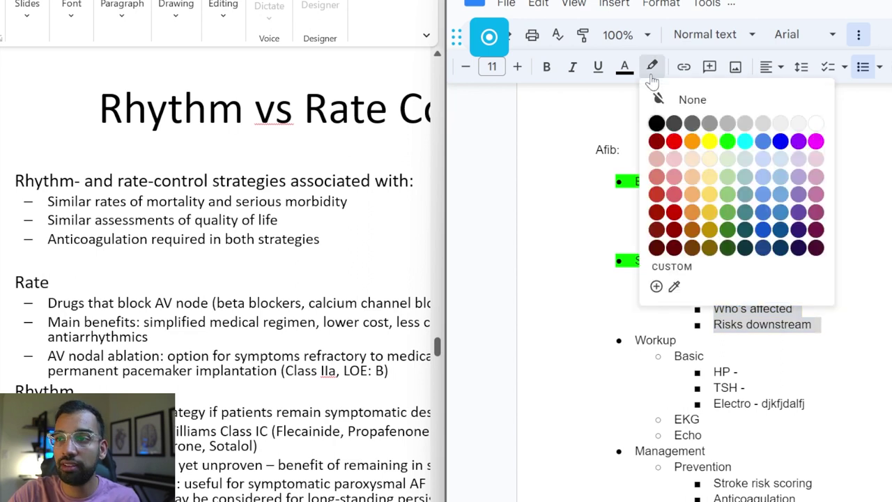
left_click(674, 141)
left_click(802, 386)
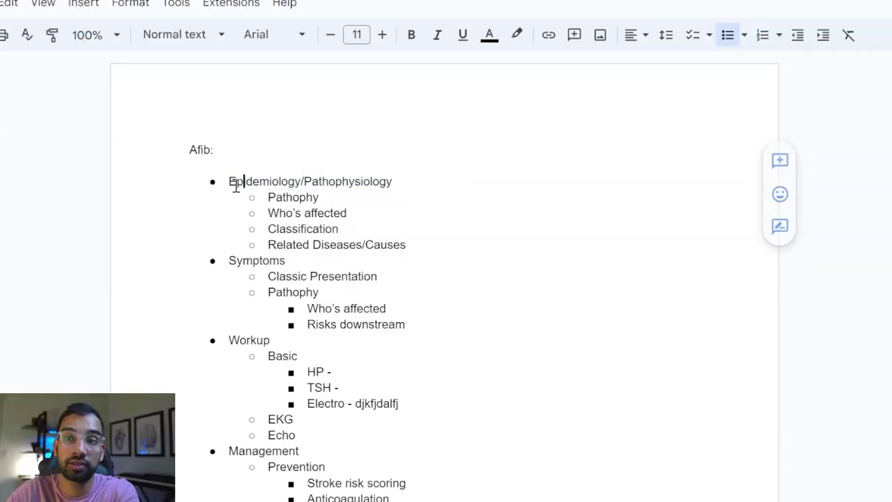
Reword the first main heading as the question "What is the Epidemiology/Pathophysiology of Afib?".
left_click(227, 184)
type("What ")
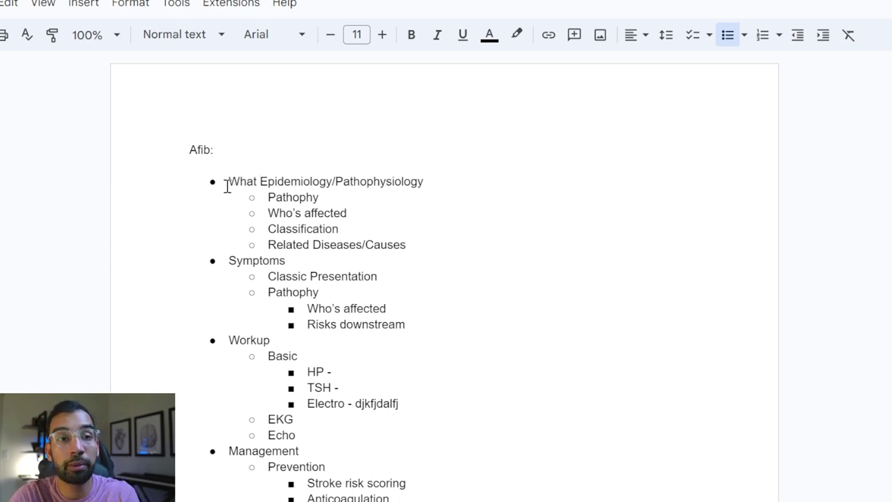
type("is the")
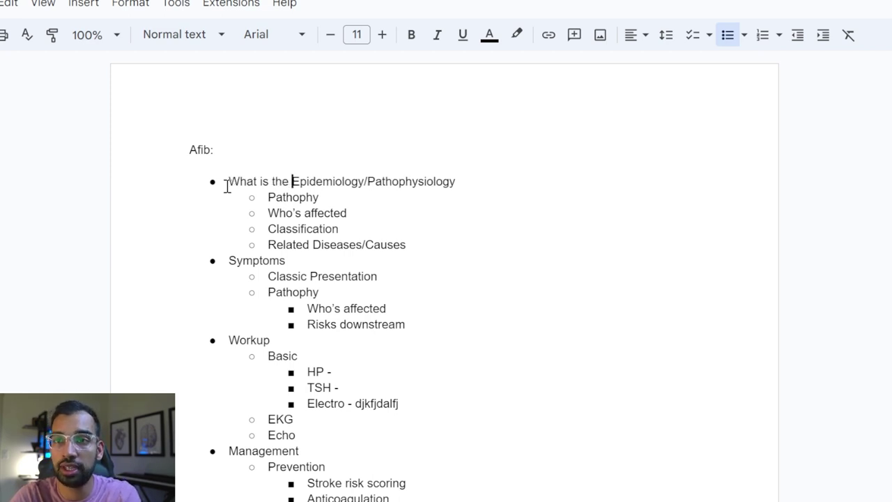
left_click(624, 186)
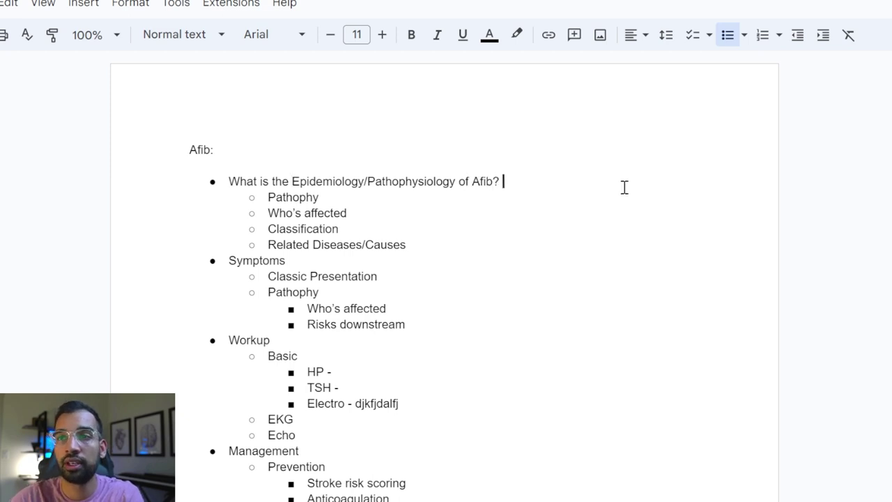
Turn the four sub-bullets under the first heading into questions, rewording the last as "What are the Related Diseases/Causes?".
left_click(345, 196)
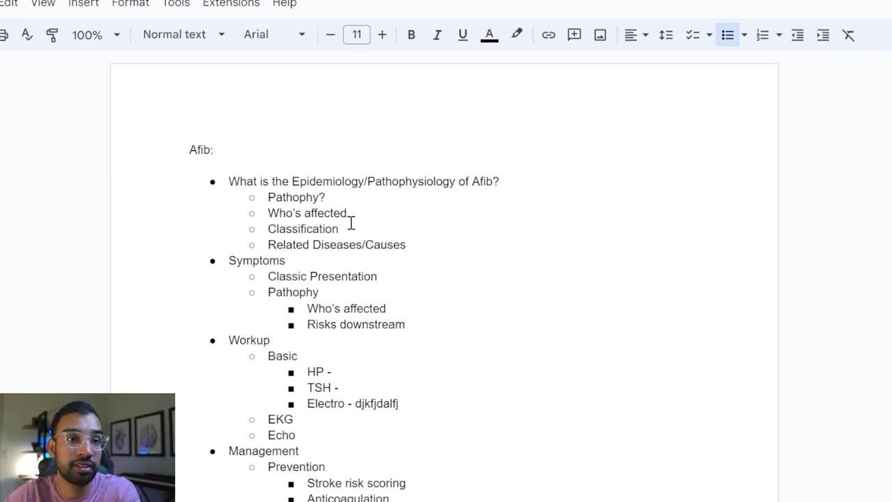
left_click(387, 221)
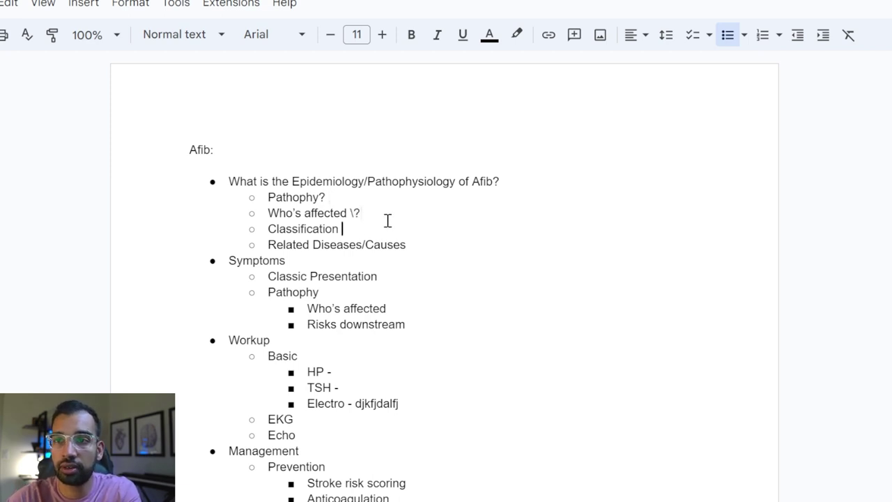
left_click(273, 244)
type("What a")
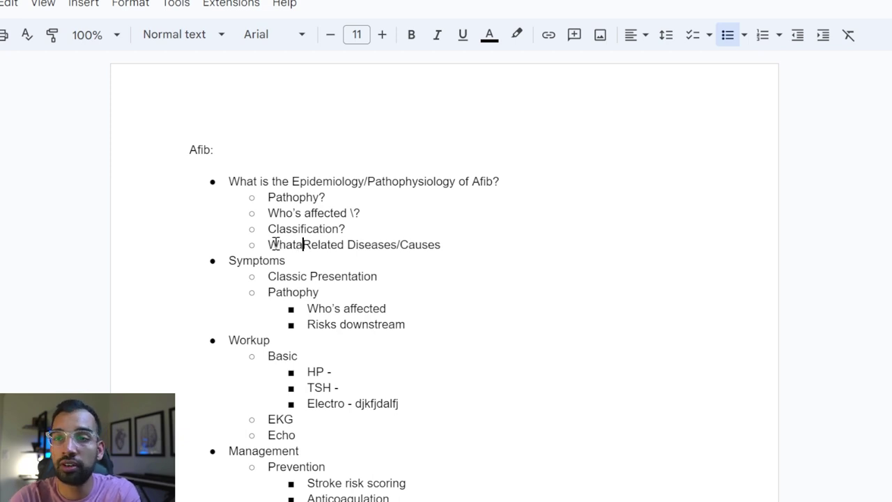
type("re the")
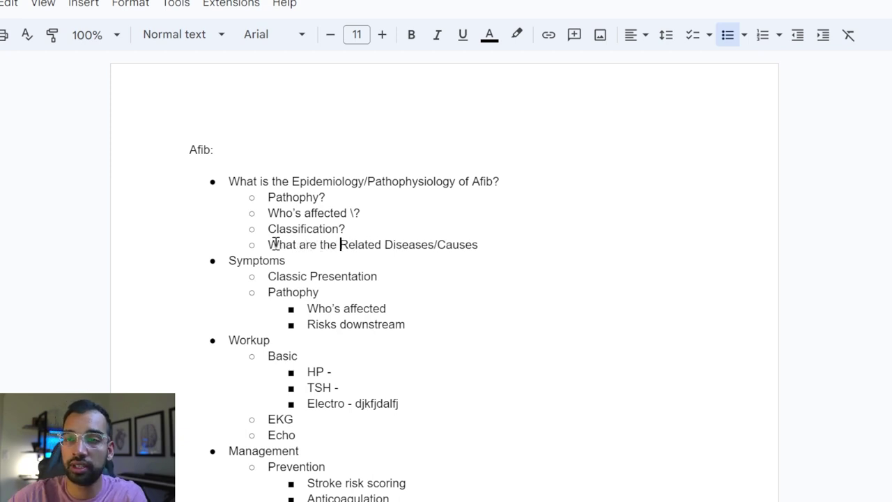
triple_click(541, 239)
left_click(535, 245)
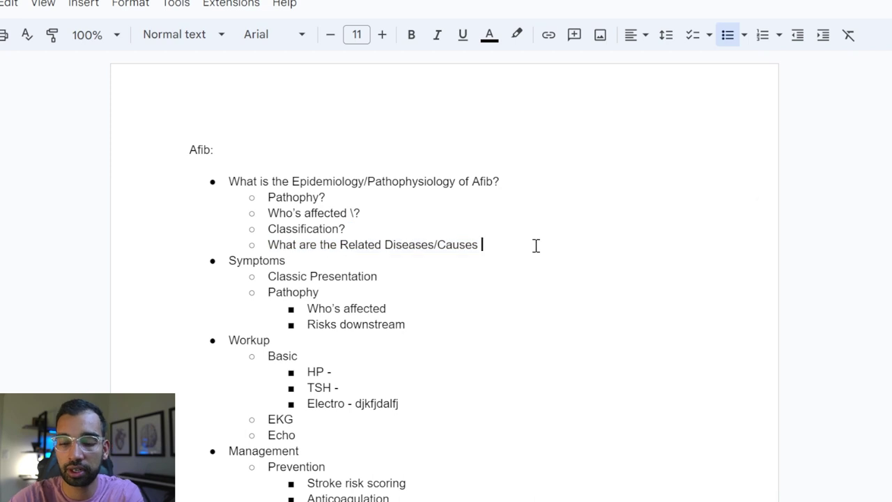
Add a nested bullet "Most common type?" under the Classification question.
left_click(494, 235)
key("Return")
key("Tab")
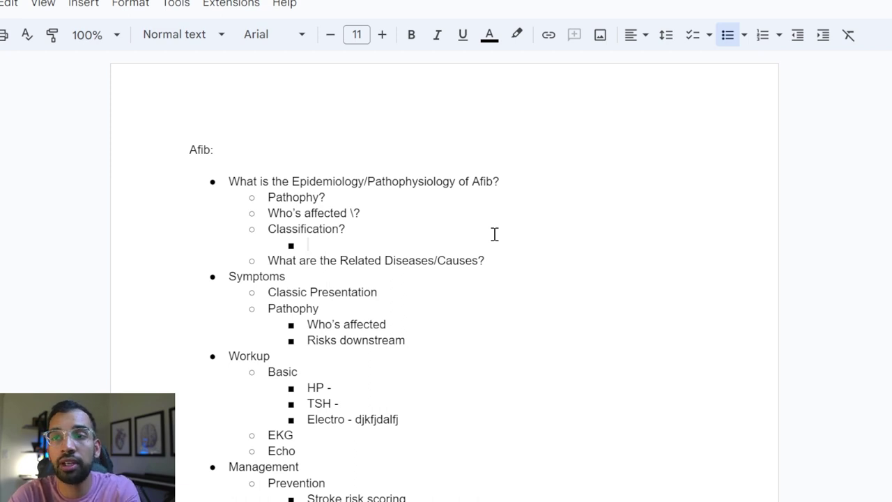
type("Most comm")
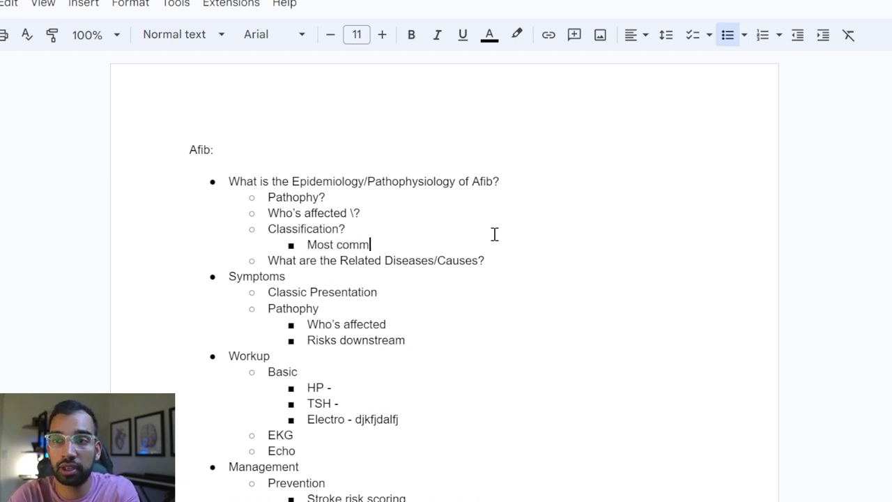
type("on type?")
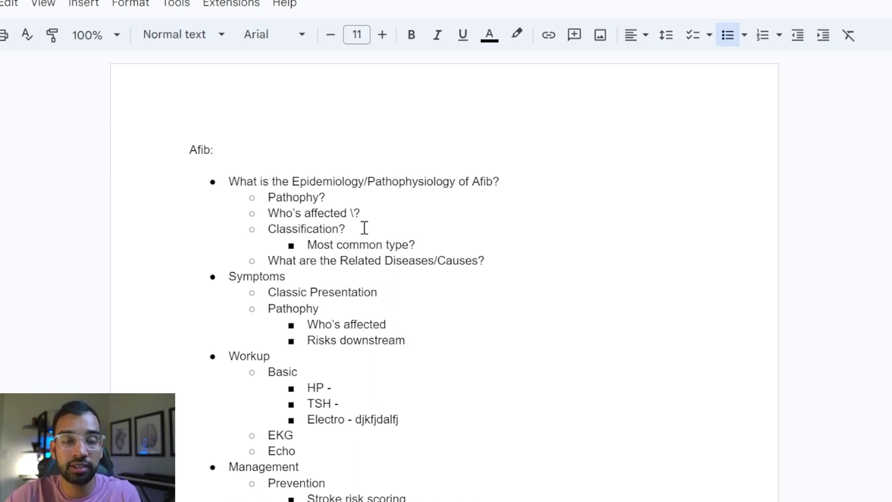
Turn the Symptoms heading and its Classic Presentation bullet into questions by adding question marks.
left_click(337, 284)
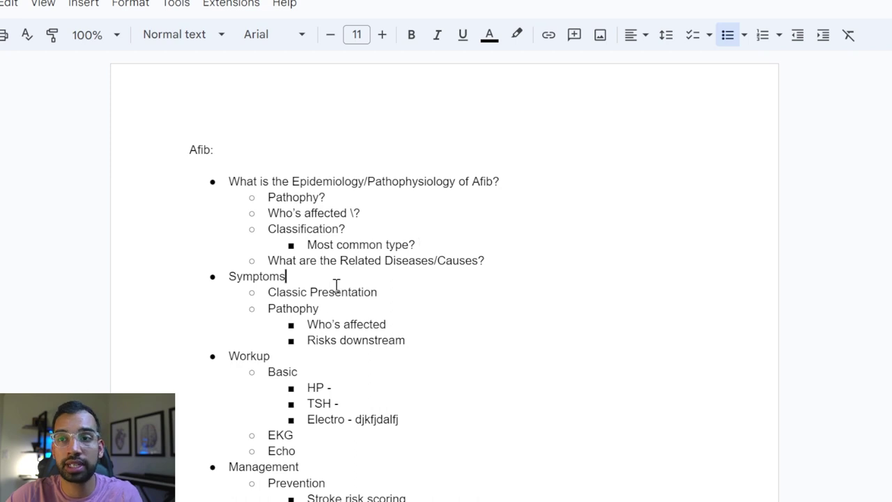
left_click(420, 297)
type("?")
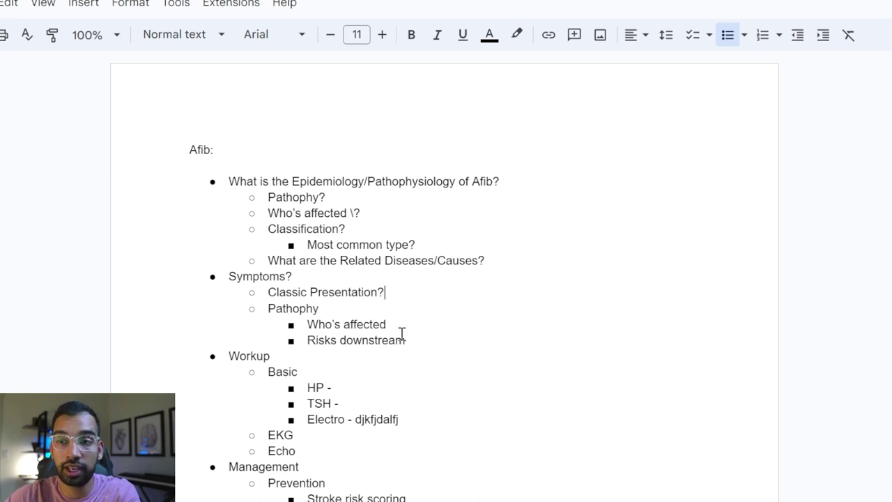
Replace the Risks downstream bullet under Symptoms with "What diseases or outcomes are you at risk for?".
left_click(426, 344)
left_click_drag(412, 342, 314, 349)
type("What ")
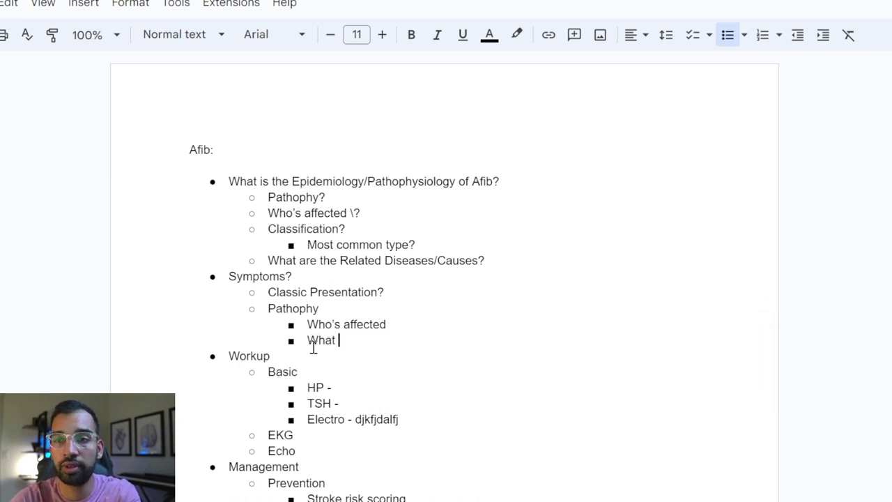
type("a")
key("BackSpace")
type("diseases or outcomes are you ")
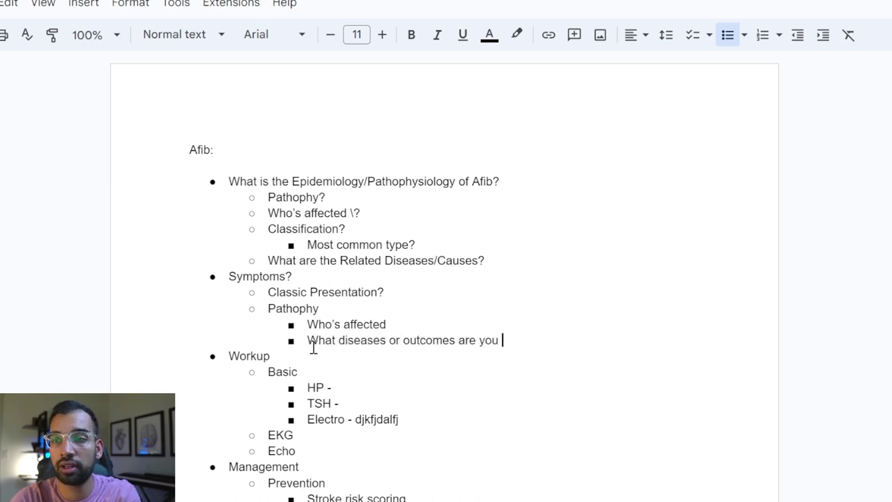
type("at risk for?")
Reword the Basic bullet under Workup as "What is the Basic workup?".
left_click(268, 371)
type("what is the ")
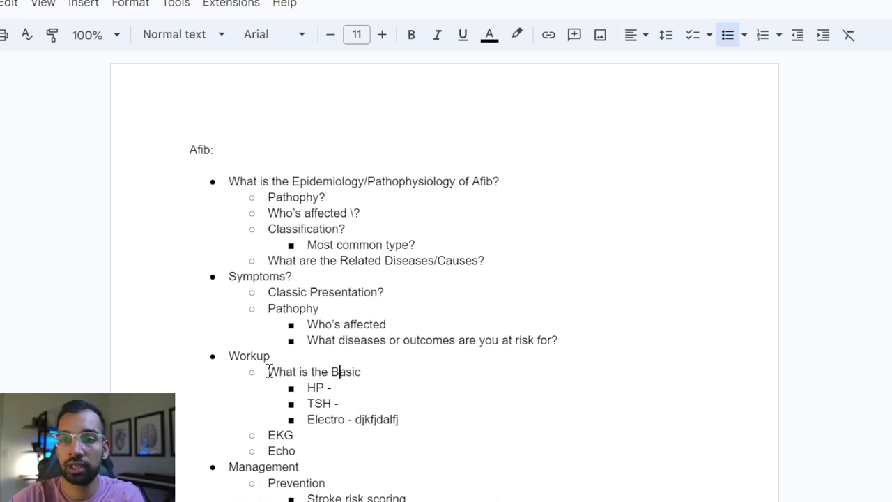
type(" workup?")
Reword the EKG bullet as "EKG findings?" and add a nested "Left atrium findings?" bullet beneath it.
left_click(355, 432)
type("findings?")
key("Return")
key("Tab")
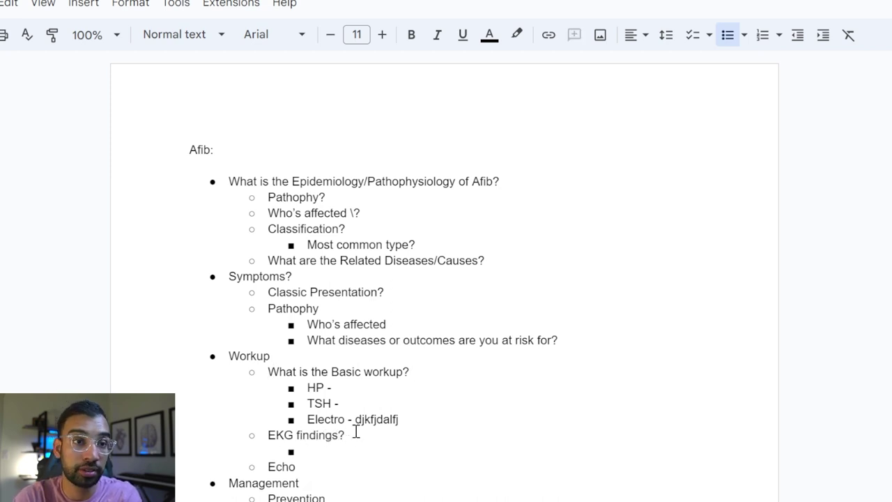
type("Left atrium findings?")
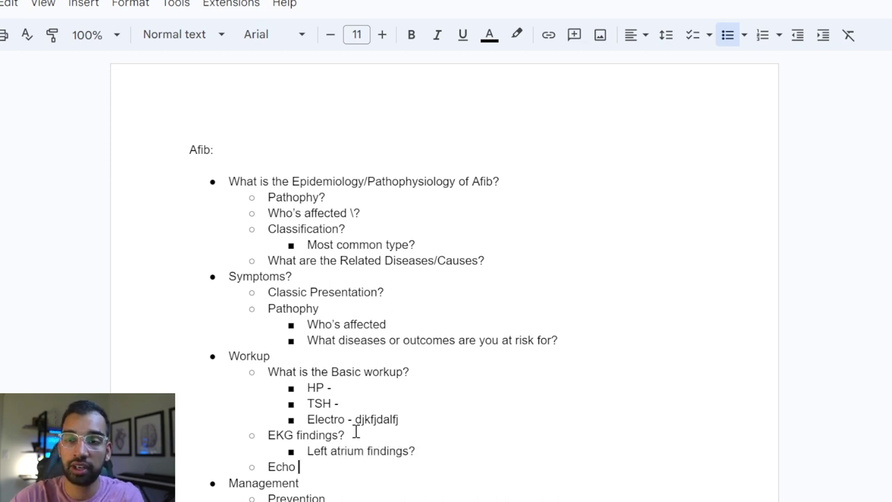
Copy the "Left atrium findings" text into a new nested bullet under Echo.
key("Return")
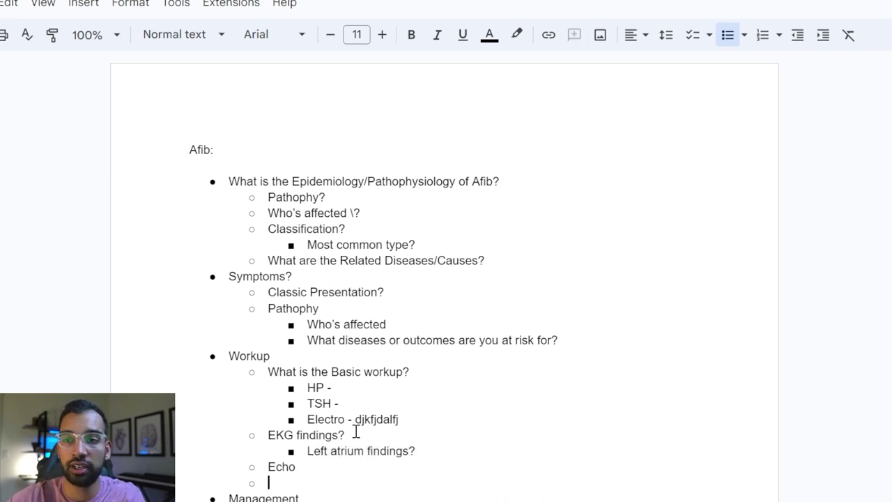
mouse_move(425, 441)
left_mouse_down()
mouse_move(319, 435)
mouse_move(411, 451)
left_mouse_up()
key("ctrl+c")
left_click(347, 482)
key("Tab")
key("ctrl+v")
Add a nested "Who can get it?" bullet under Warfarin in the Anticoagulation list.
scroll(442, 494, "down", 2)
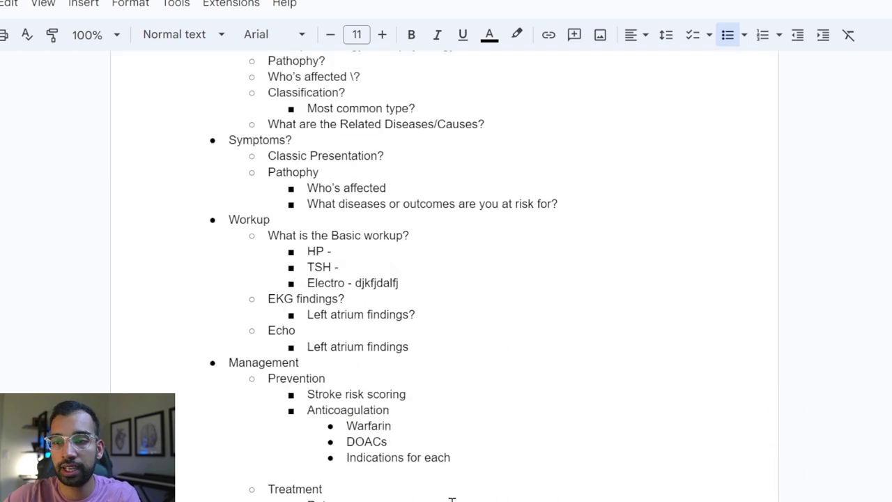
left_click(426, 457)
left_click(445, 429)
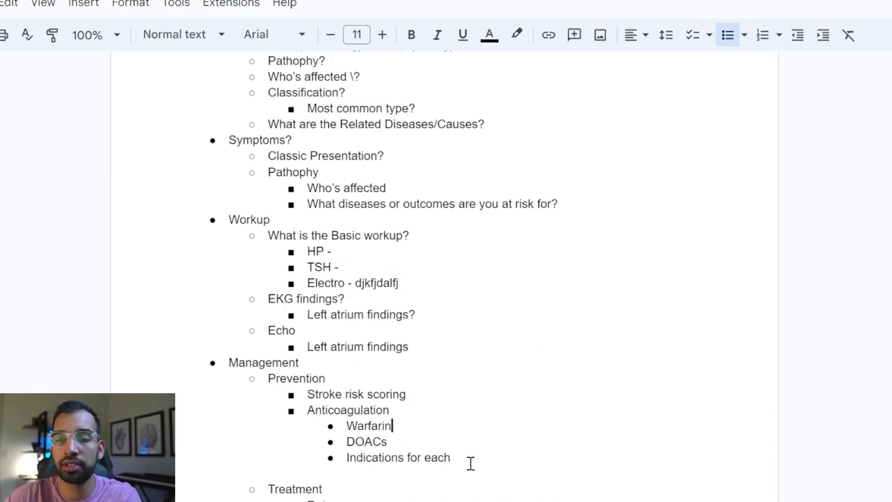
type("- who c")
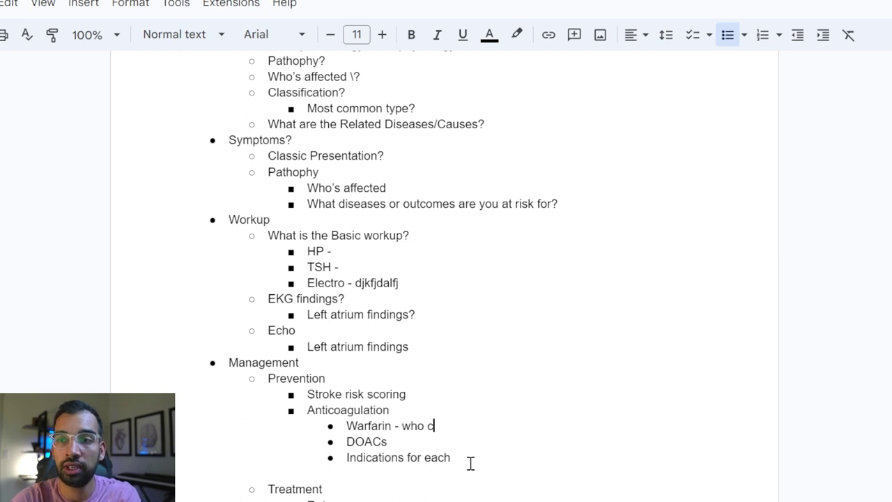
key("BackSpace")
key("BackSpace")
key("BackSpace")
key("BackSpace")
key("Return")
key("Tab")
type("Who can get it?")
Shorten the DOACs bullet to DOAC and add a nested "Who can get it?" bullet under it.
left_click(470, 463)
key("Return")
key("Tab")
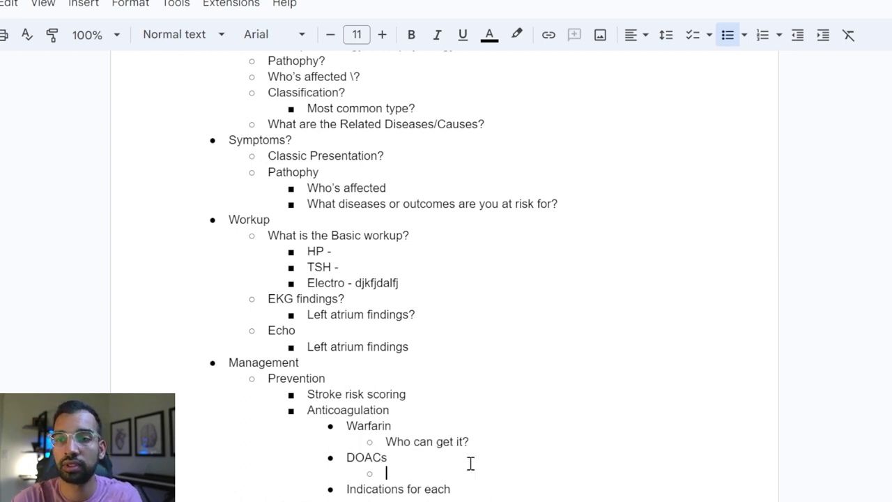
type("So")
key("BackSpace")
key("BackSpace")
key("BackSpace")
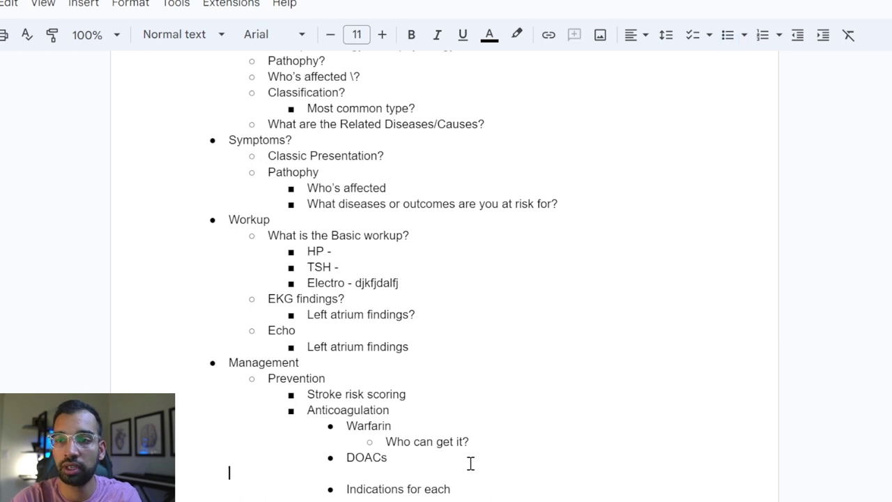
key("BackSpace")
key("BackSpace")
key("Return")
key("Tab")
type("Whoc c")
key("BackSpace")
key("BackSpace")
key("BackSpace")
type("can get it?")
Add a question mark to the "Treatment I can use" bullet under Rhythm.
scroll(470, 463, "down", 2)
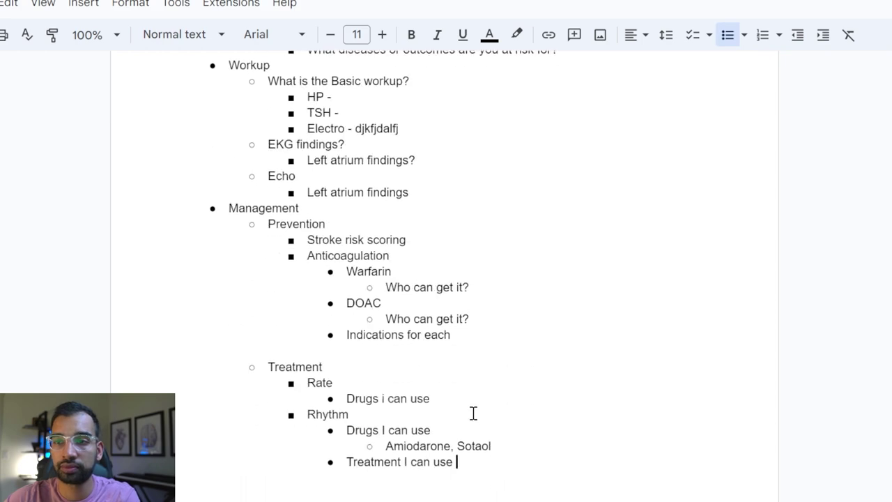
left_click(480, 396)
left_click(486, 462)
type("?")
scroll(486, 461, "up", 5)
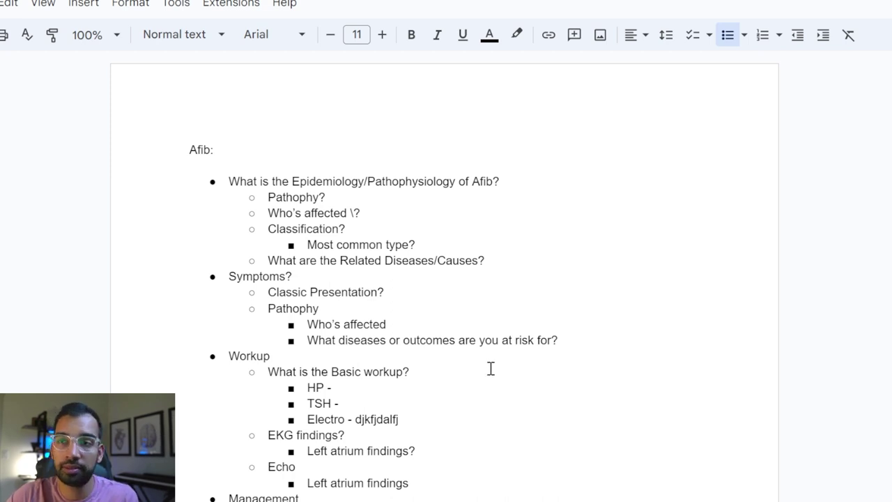
Highlight "Epidemiology/Pathophysiology of Afib?" in the first heading in light orange.
left_click_drag(290, 181, 550, 183)
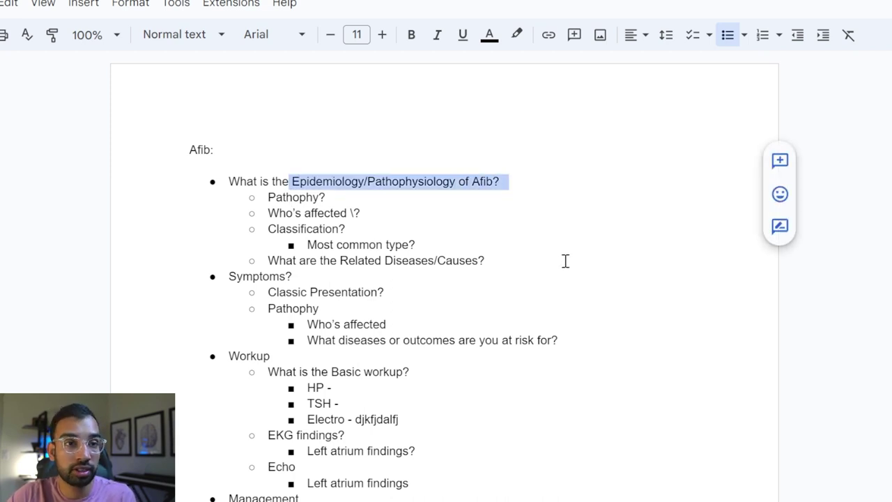
left_click(520, 48)
left_click(555, 142)
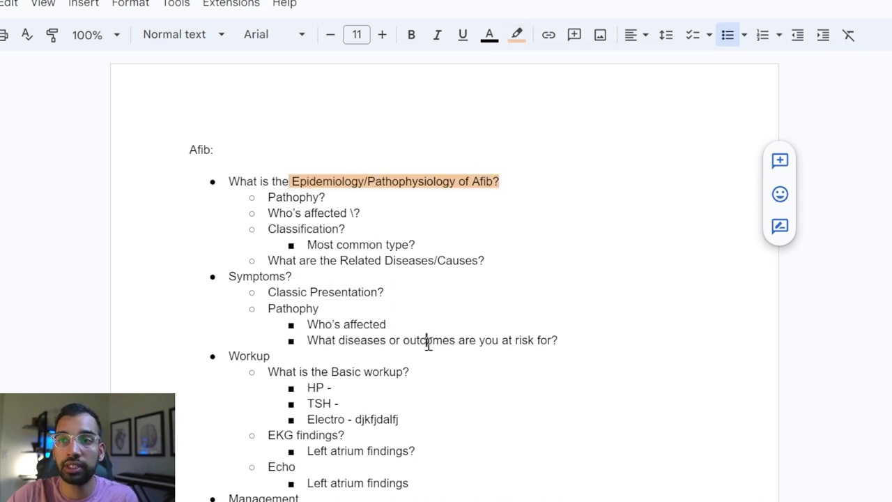
left_click(426, 341)
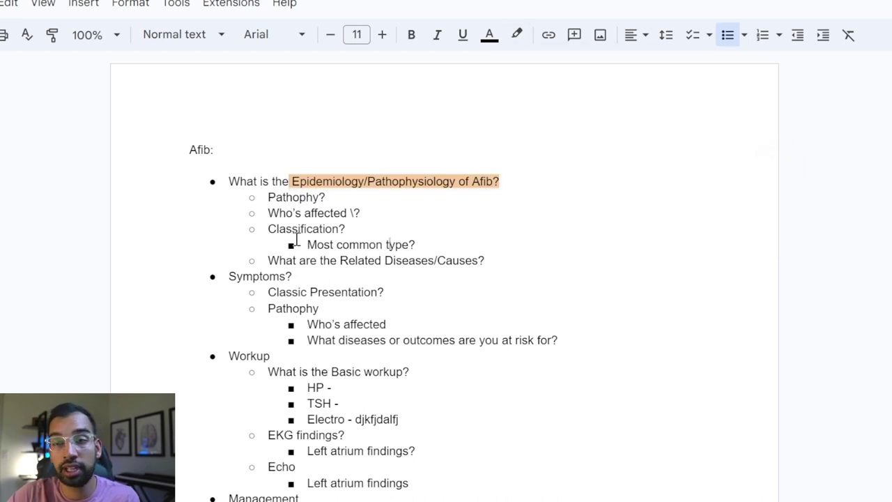
Review the sub-questions under the Epidemiology/Pathophysiology heading and the bullets of the Workup section.
left_click_drag(270, 197, 541, 275)
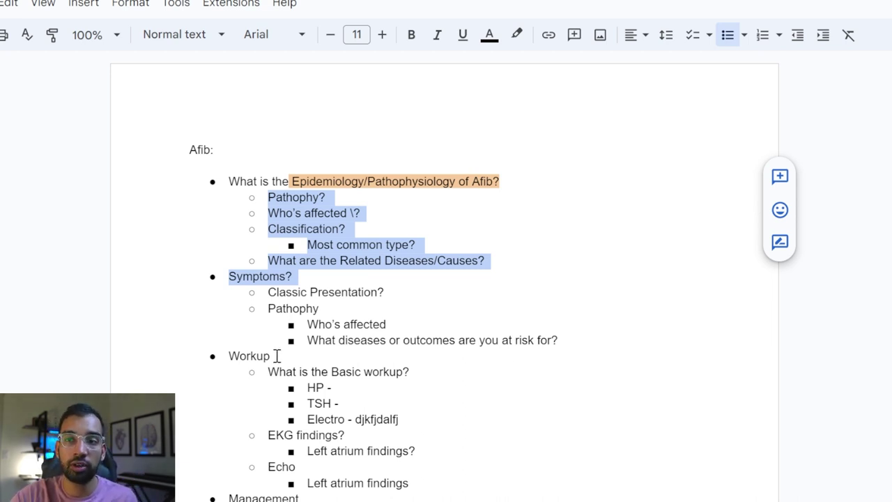
left_click_drag(275, 355, 186, 361)
left_click(338, 483)
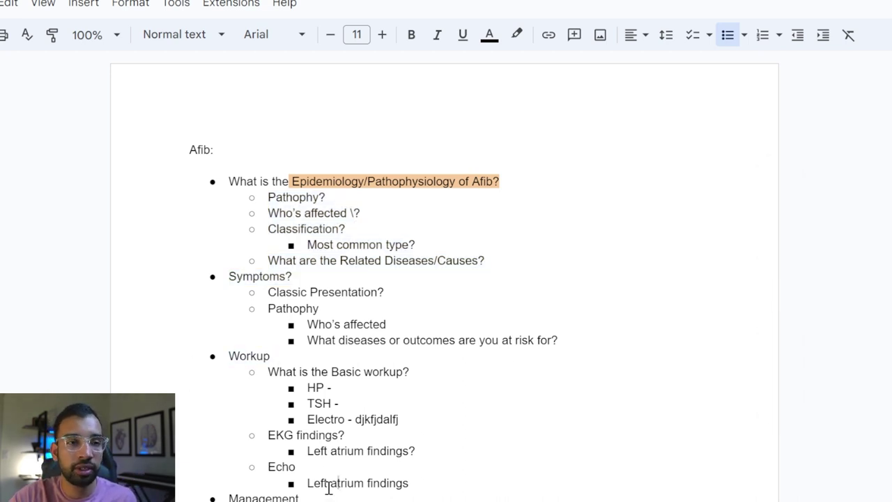
key("Home")
left_click_drag(317, 487, 442, 487)
left_click(436, 481)
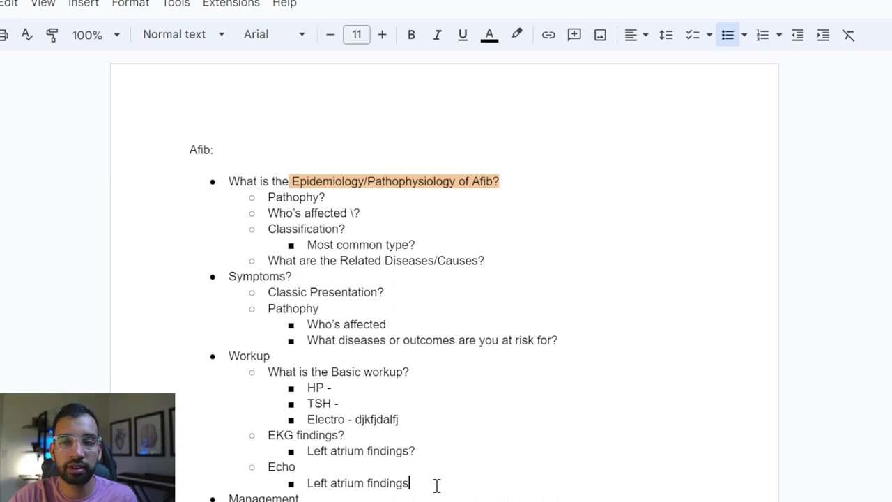
left_click_drag(268, 371, 360, 423)
left_click(410, 451)
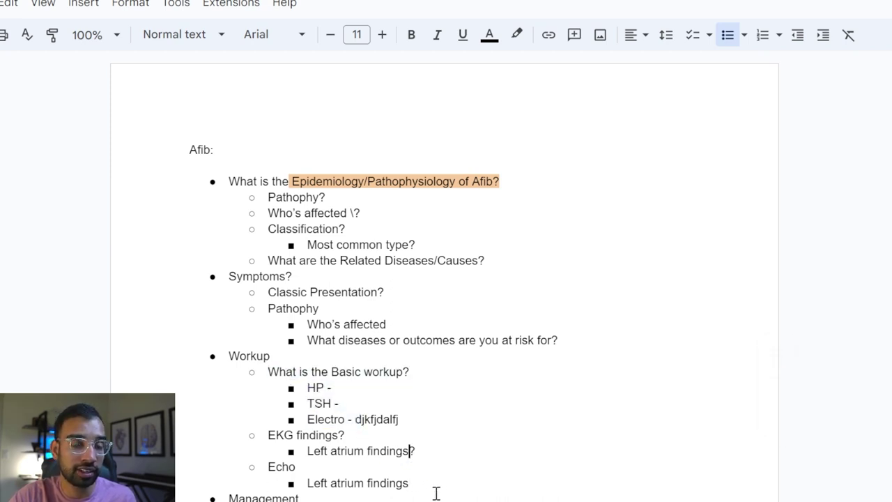
left_click_drag(439, 497, 437, 382)
left_click(371, 467)
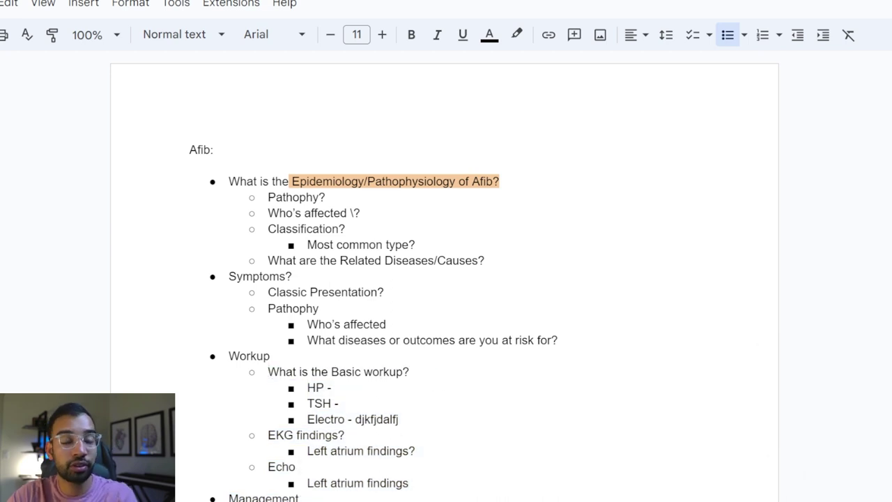
Add a "Core things to focus on ?" bullet under Management and nest the Prevention bullets beneath it.
scroll(444, 279, "down", 3)
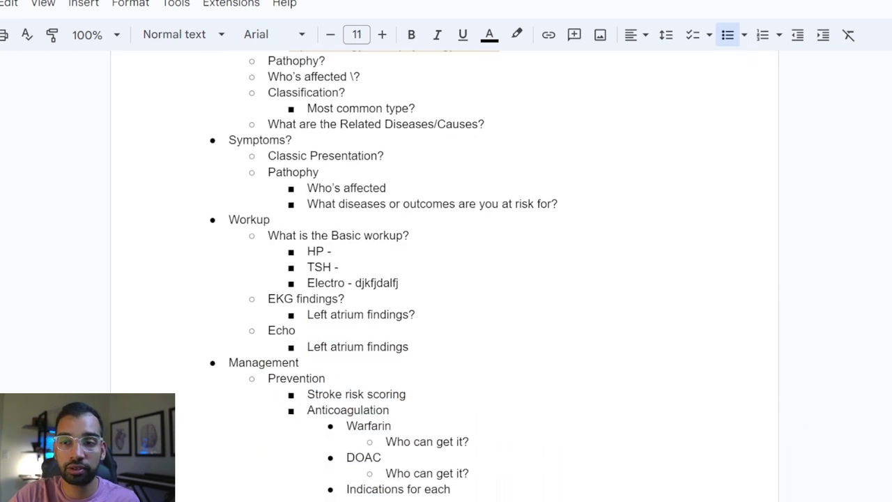
left_click(374, 363)
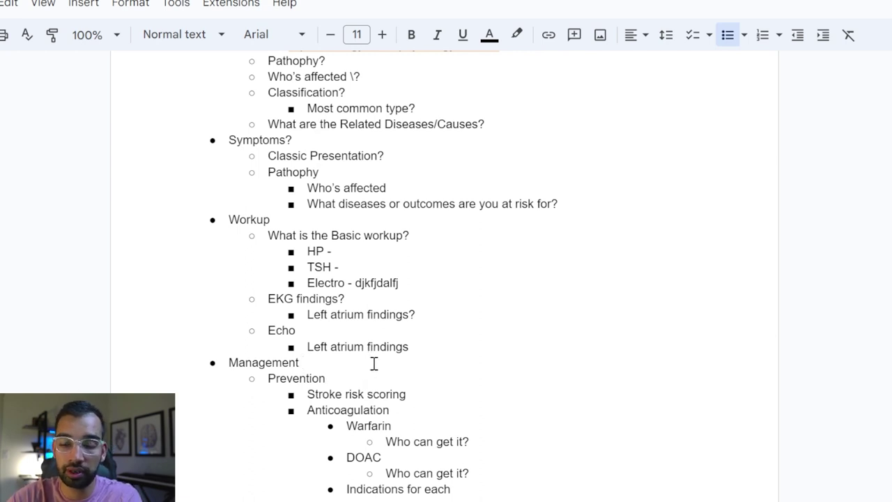
key("Return")
key("Tab")
type("Core things")
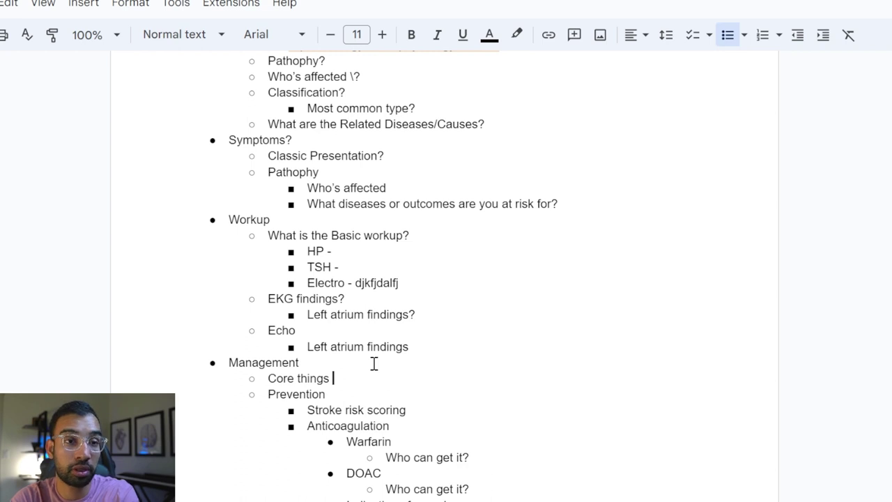
type(" to focus on ?")
mouse_move(278, 394)
left_mouse_down()
mouse_move(276, 409)
mouse_move(460, 501)
left_mouse_up()
key("Tab")
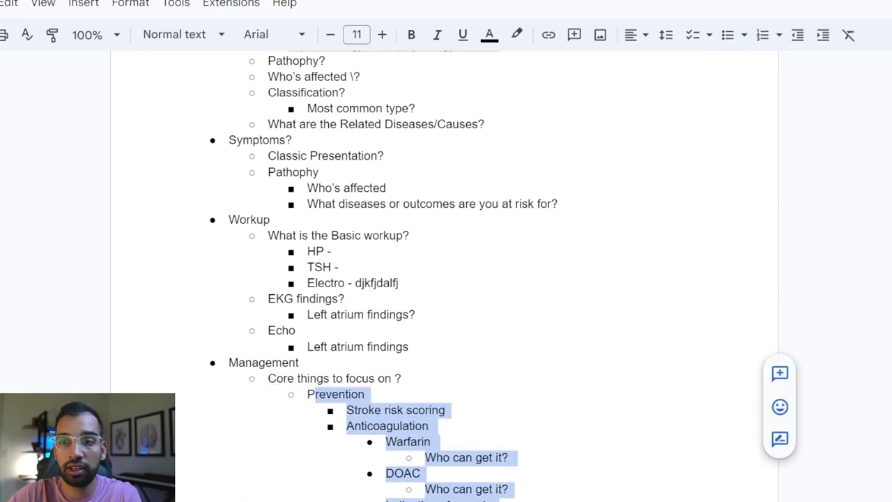
Review the Management section from "Core things to focus on ?" through Prevention and Treatment to the drugs listed under Rhythm.
left_click(374, 421)
left_click_drag(398, 376, 171, 378)
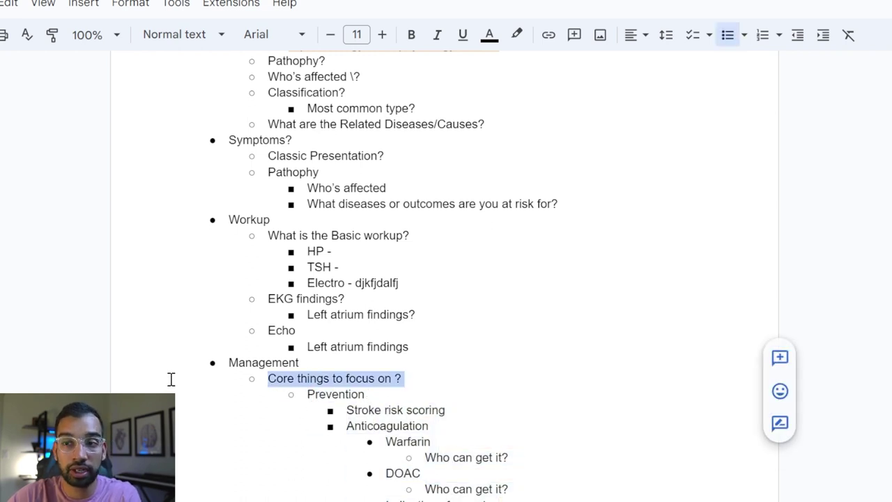
left_click(366, 397)
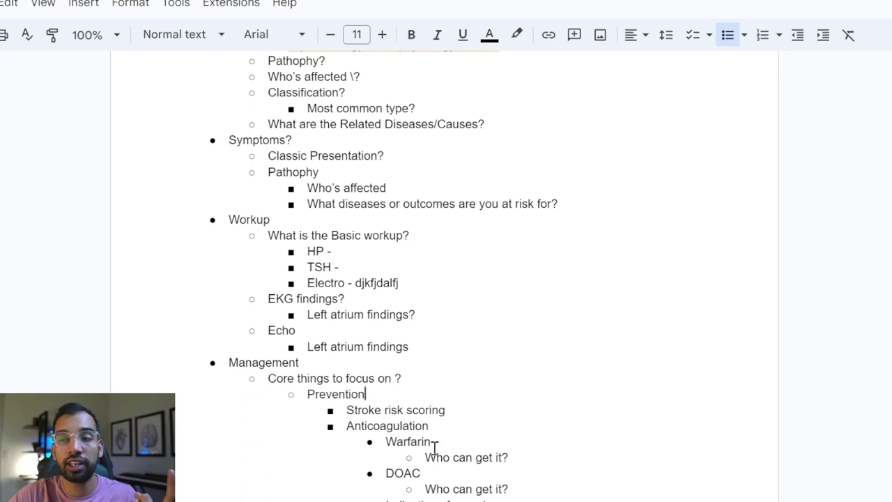
scroll(397, 416, "down", 4)
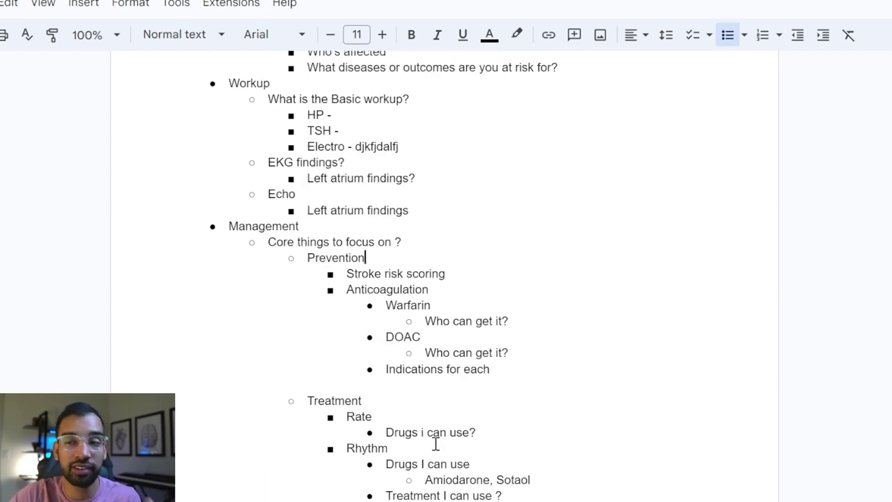
left_click(417, 415)
left_click(367, 402)
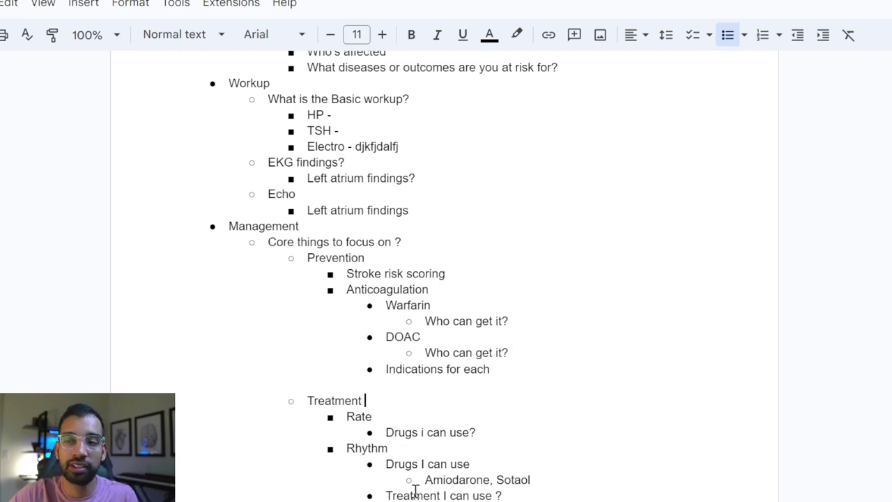
left_click_drag(423, 480, 563, 480)
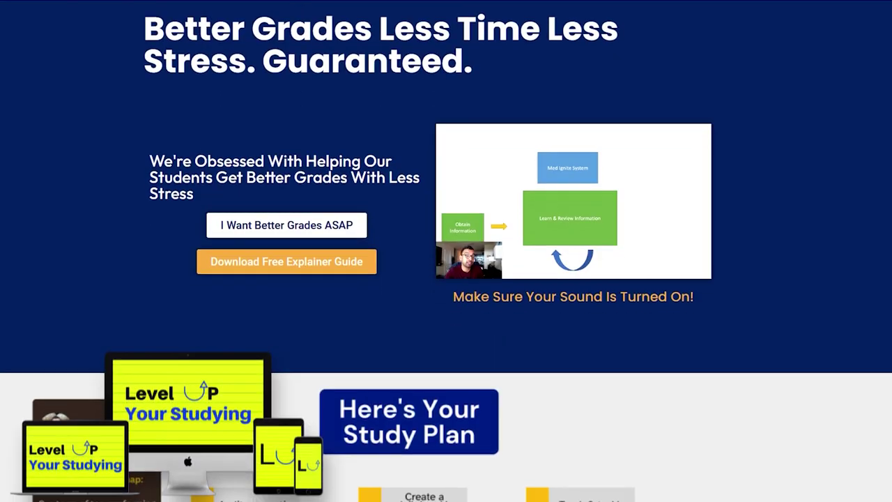
scroll(446, 251, "down", 8)
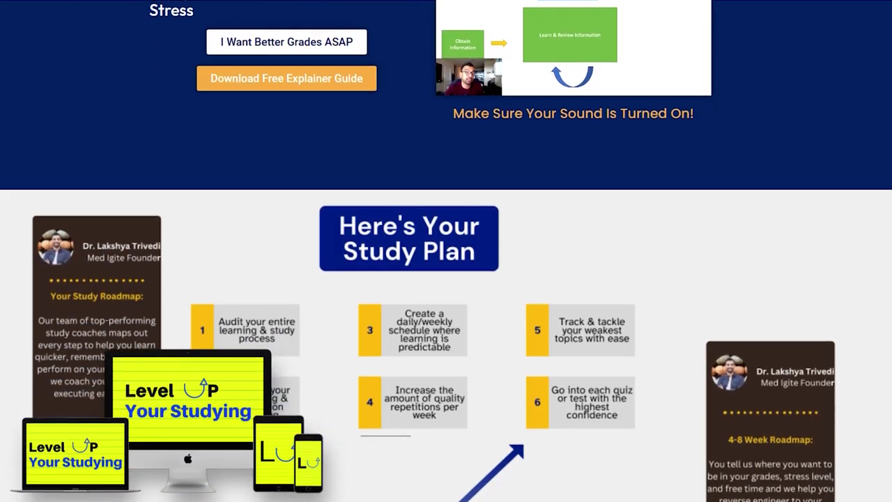